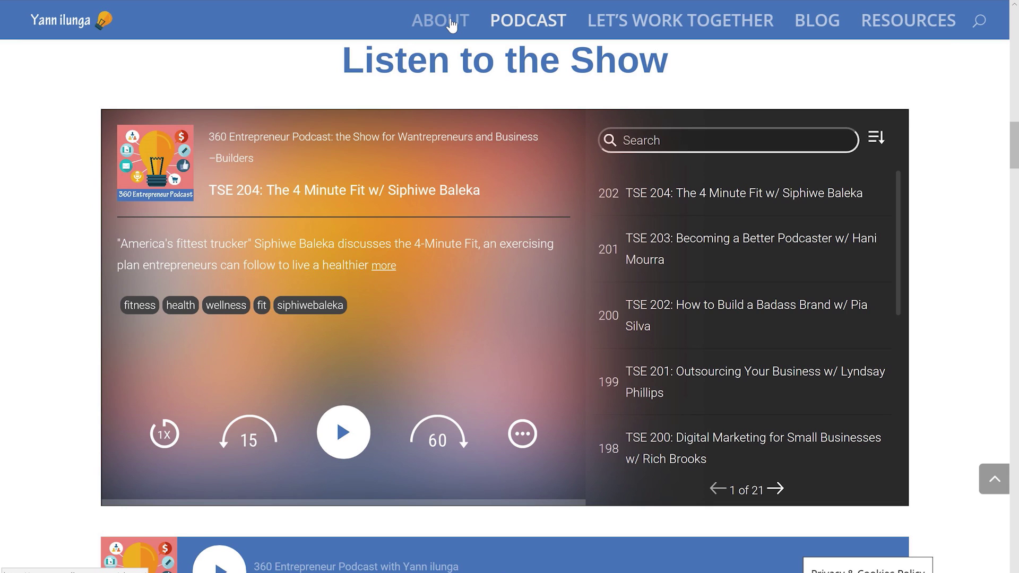
Step: Open the site's About page, 'What's The Site About? (And Who's This Yann Guy?)'
left_click(450, 18)
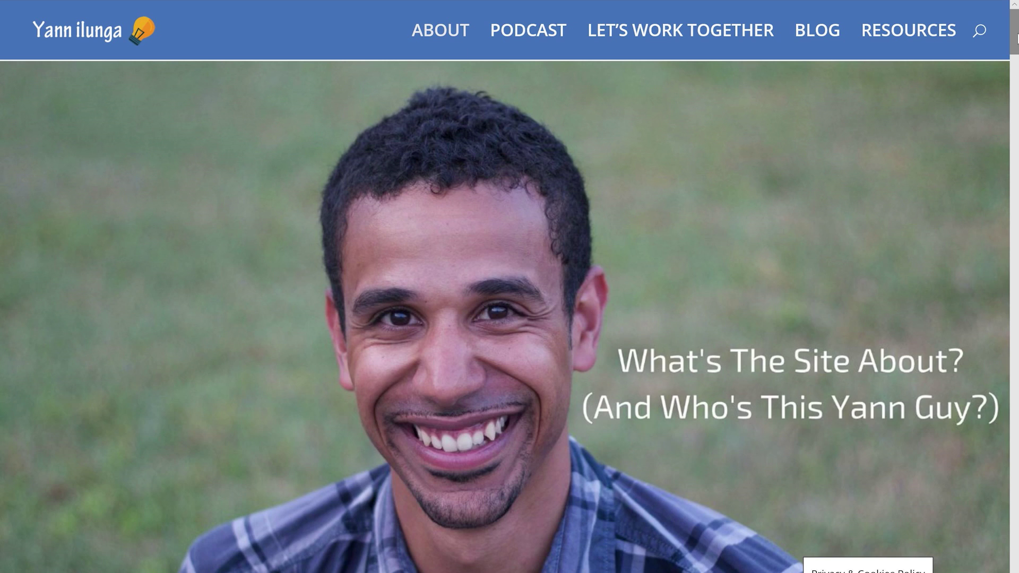
left_click_drag(1016, 37, 981, 324)
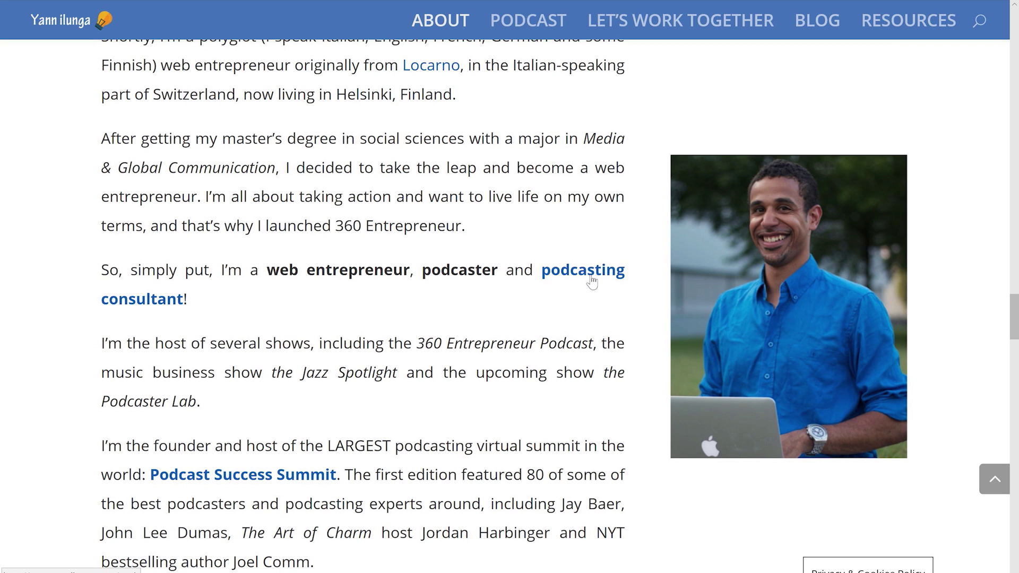
left_click_drag(202, 303, 548, 277)
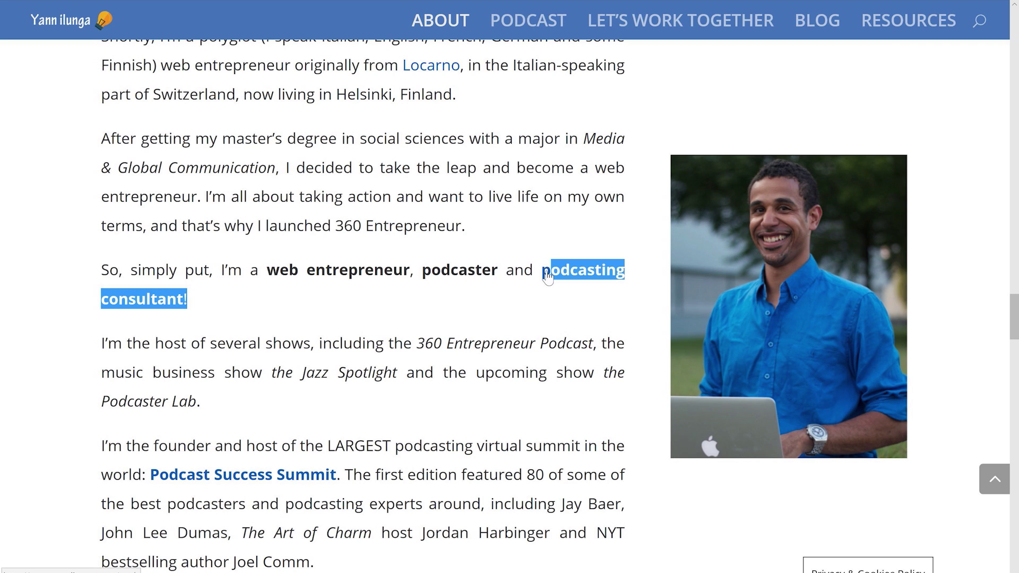
left_click(489, 479)
scroll(489, 480, "down", 1)
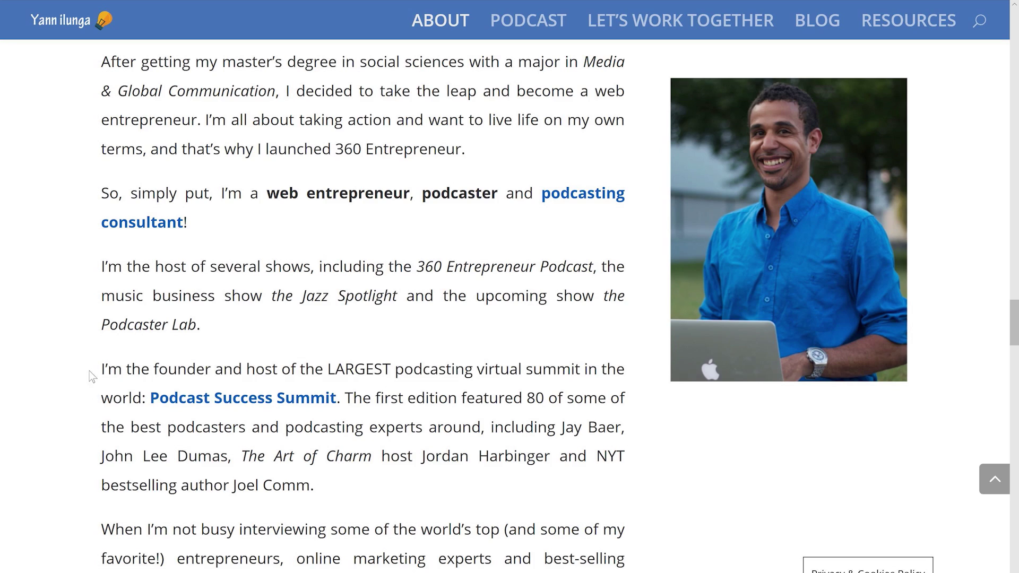
left_click_drag(92, 377, 345, 404)
left_click(398, 427)
scroll(401, 431, "down", 1)
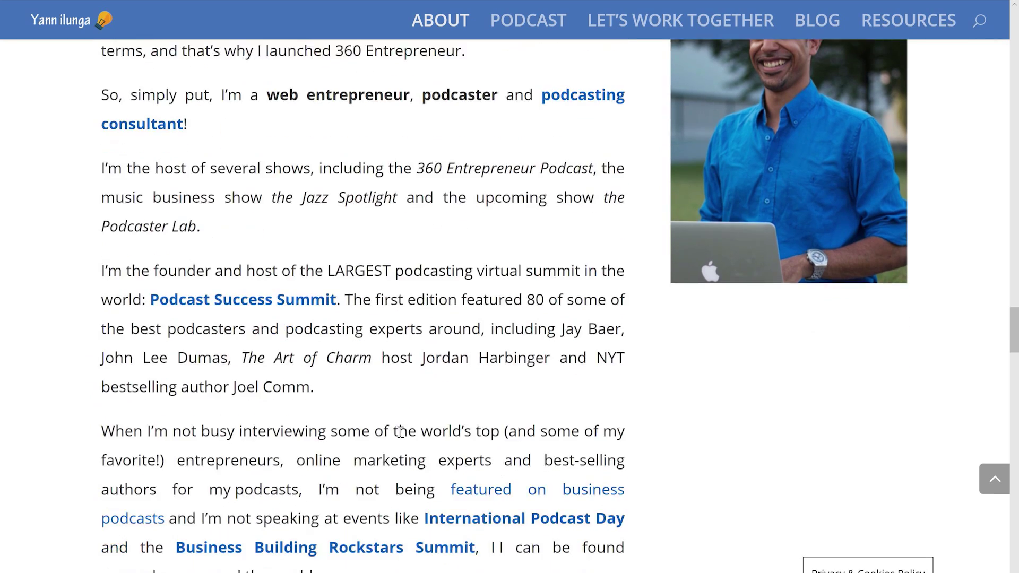
scroll(400, 431, "down", 6)
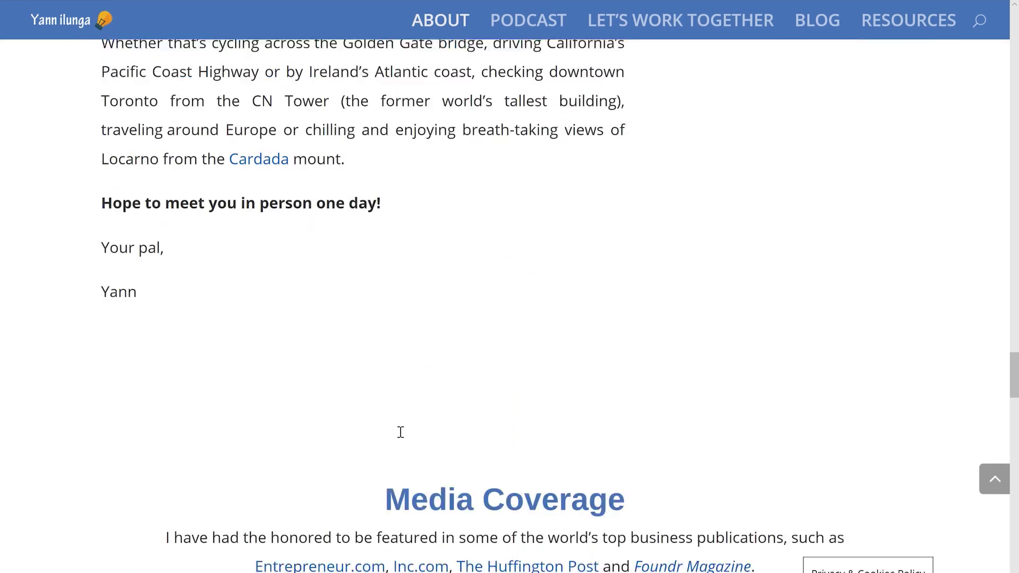
scroll(400, 432, "down", 7)
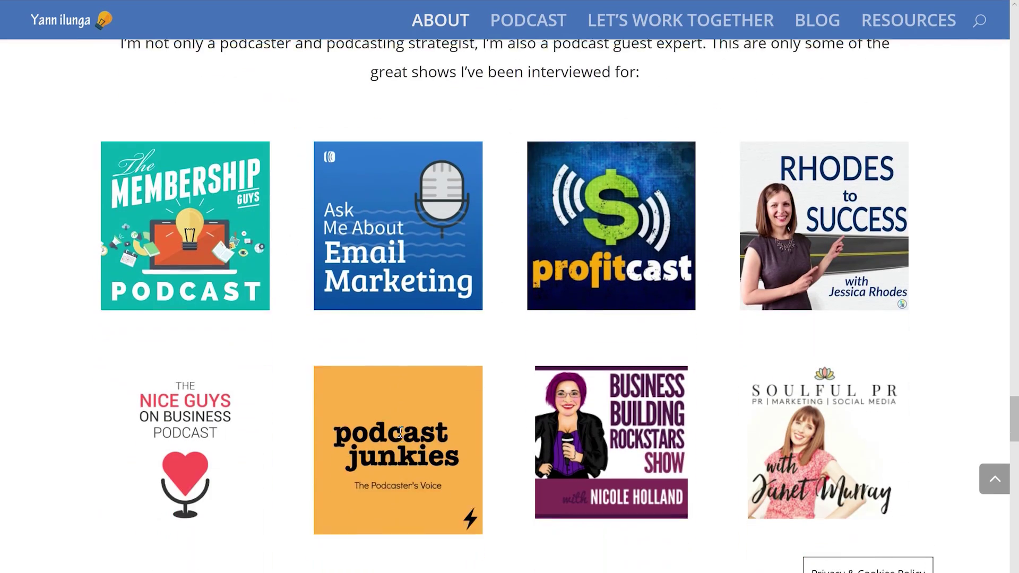
left_click_drag(1006, 438, 1017, 38)
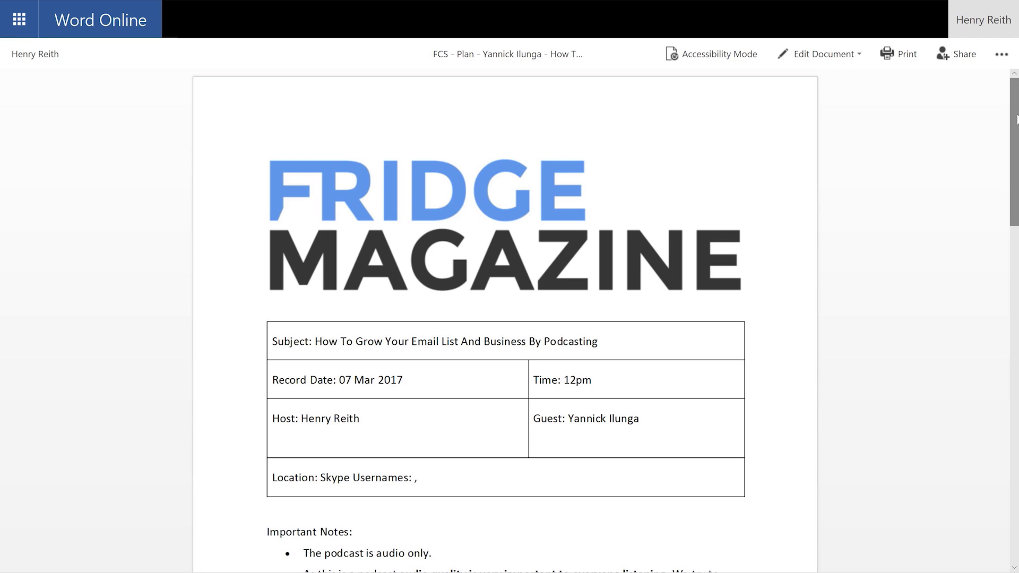
Step: Scroll through the Fridge Magazine interview plan down to the closing thank-you
left_click_drag(1013, 119, 1008, 357)
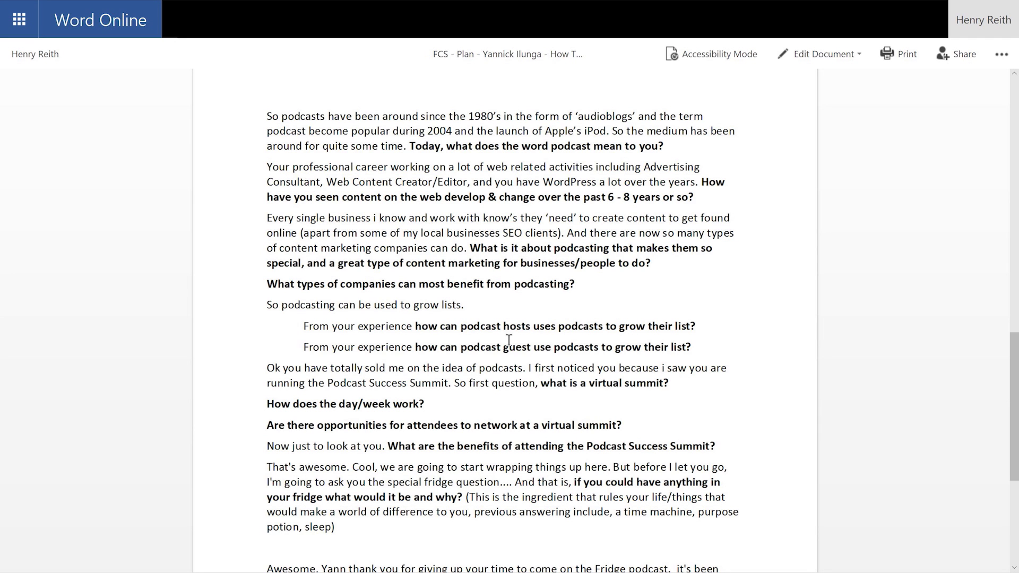
scroll(415, 453, "down", 5)
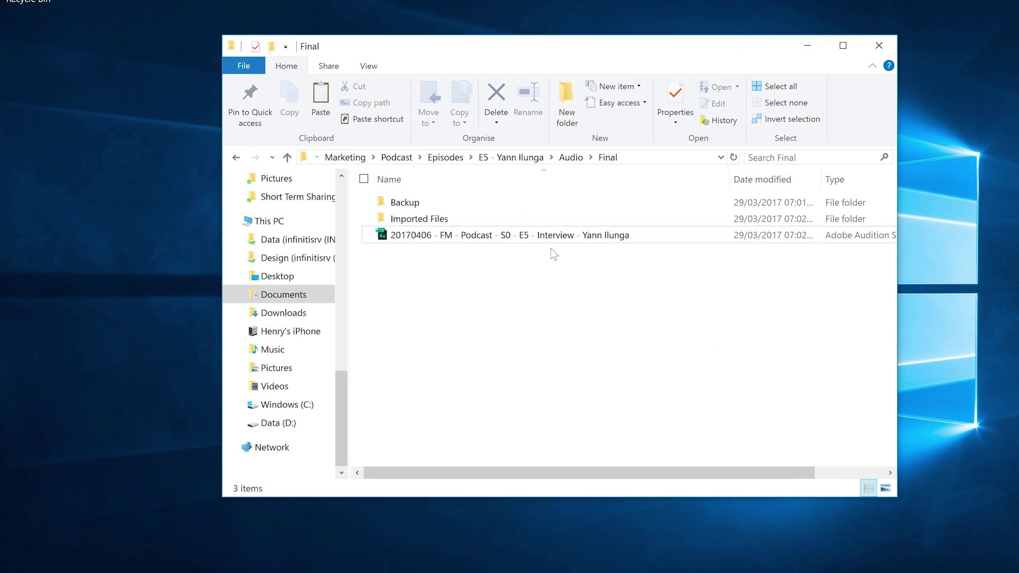
Step: Open the episode's .sesx session from the Final folder in Audition, accepting the missing-files warning
left_click(546, 236)
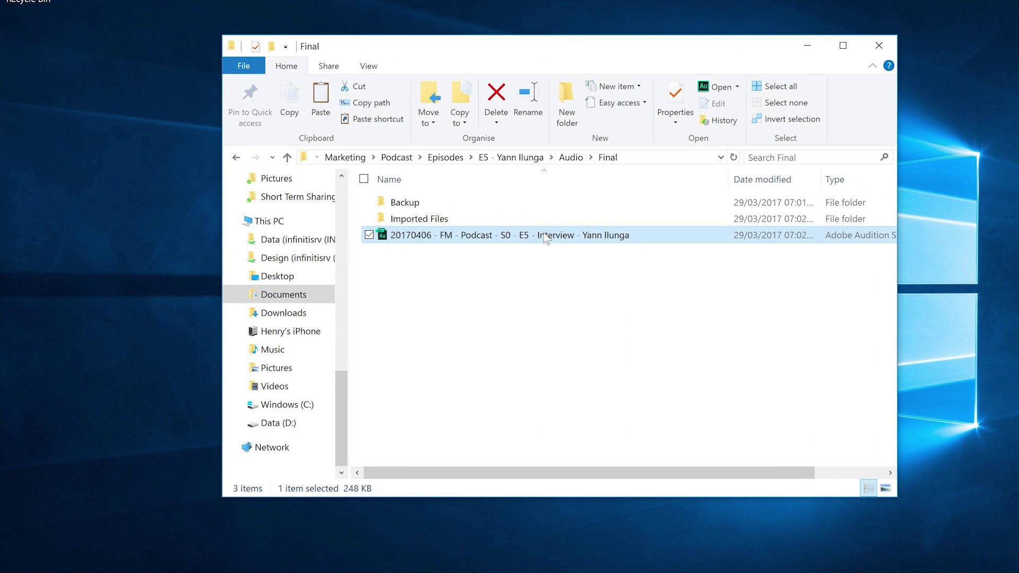
double_click(545, 235)
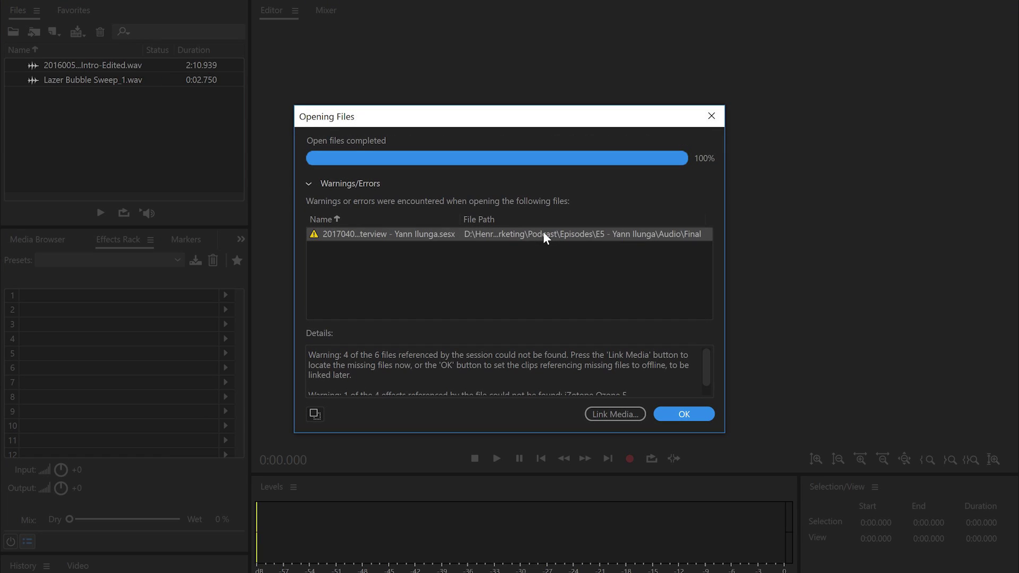
left_click(684, 414)
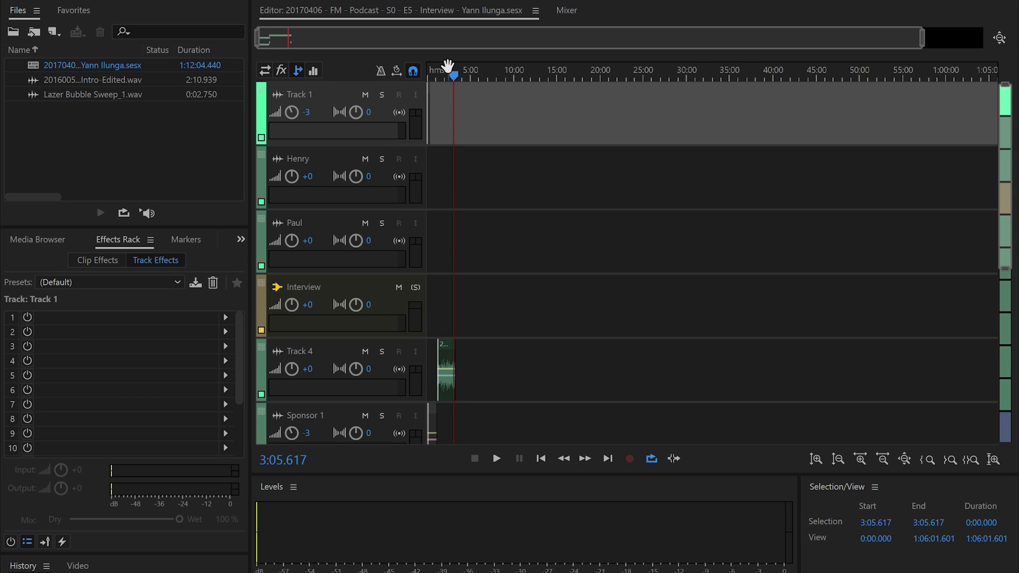
Step: Play the session briefly from about 1:38, then return to File Explorer
left_click_drag(451, 78, 439, 79)
key("space")
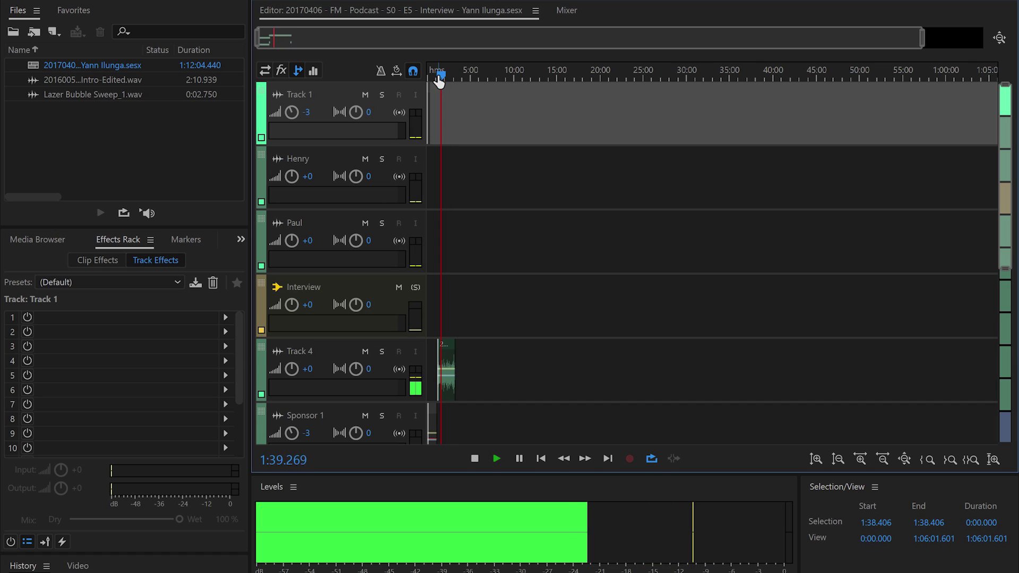
key("space")
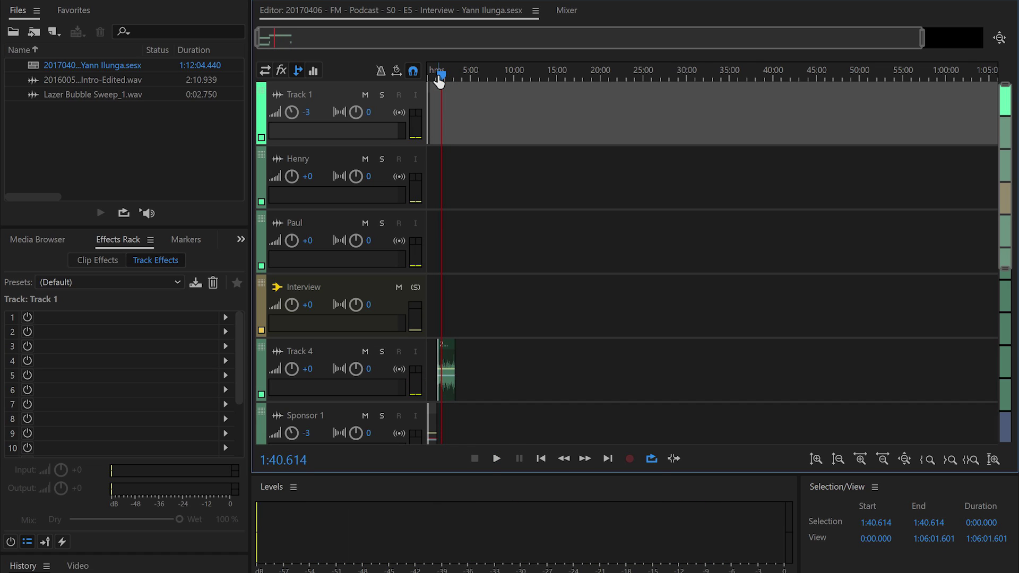
key("alt+Tab")
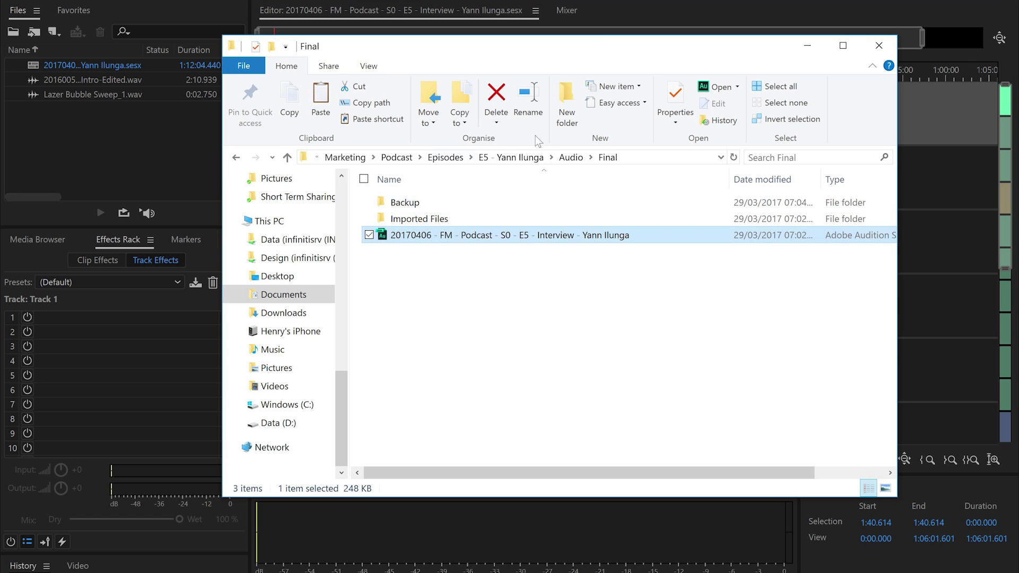
Step: Browse to the Audio > Interview folder and select the Joint interview recording
left_click(568, 158)
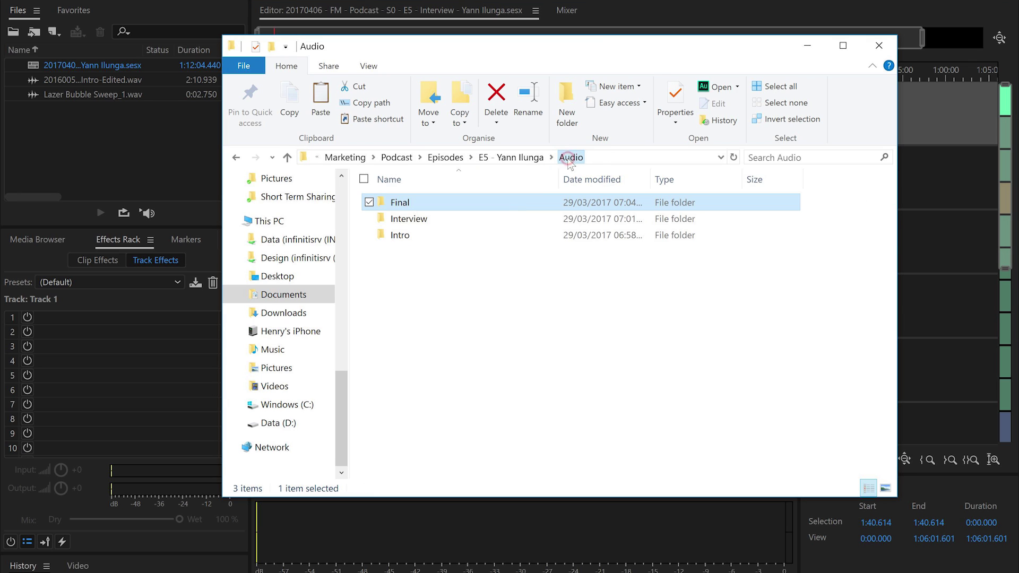
double_click(470, 237)
left_click(452, 219)
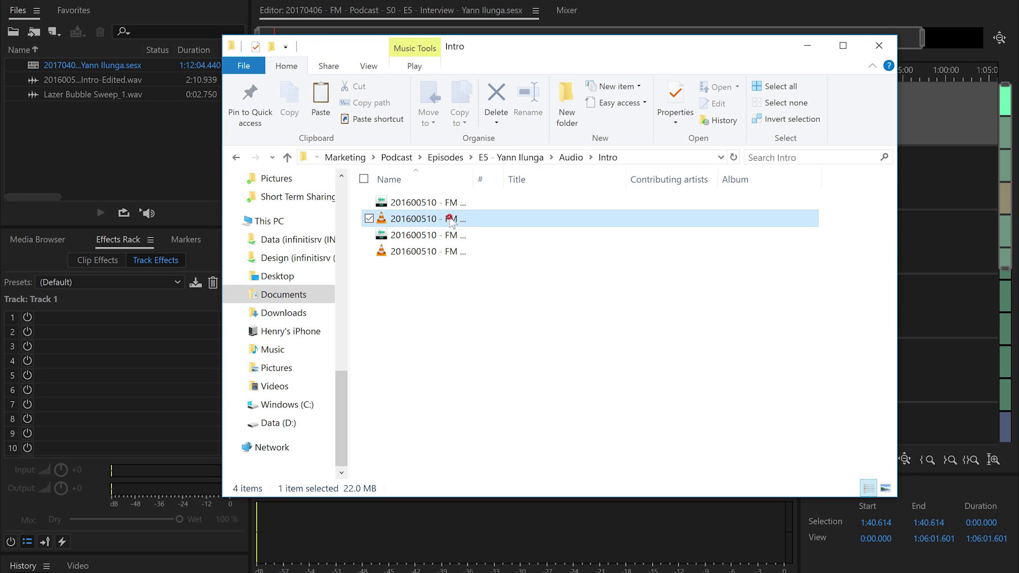
left_click(571, 157)
double_click(473, 221)
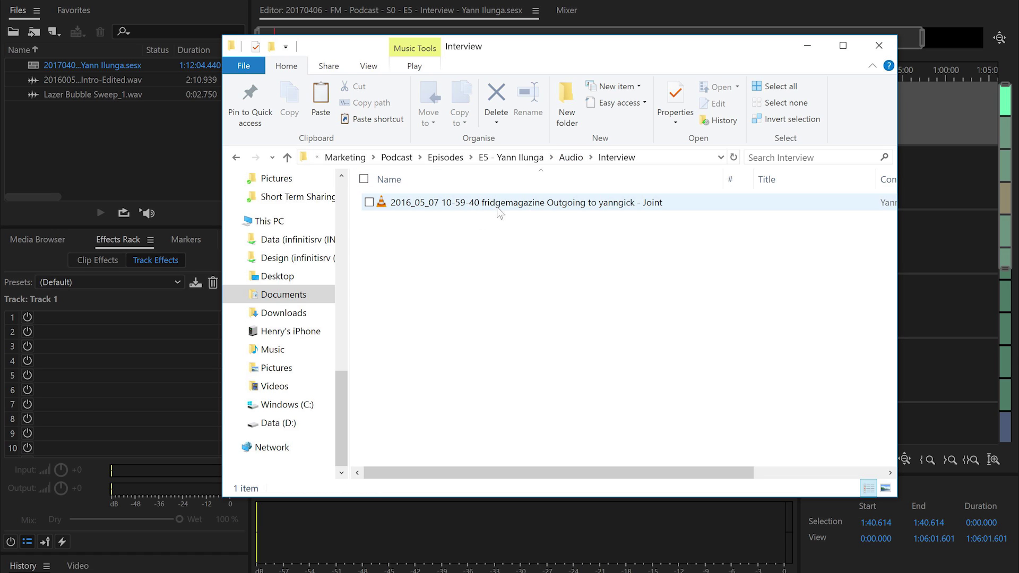
left_click(498, 206)
Step: Add the interview WAV to Audition's Files panel and open its 1:02:07 stereo waveform
left_click_drag(523, 204, 133, 158)
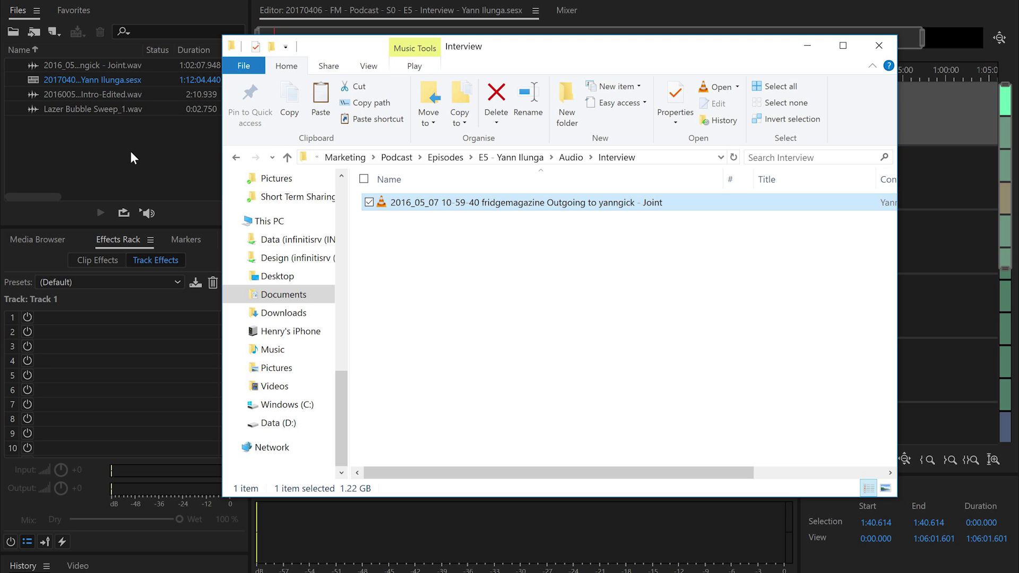
left_click(131, 154)
double_click(107, 64)
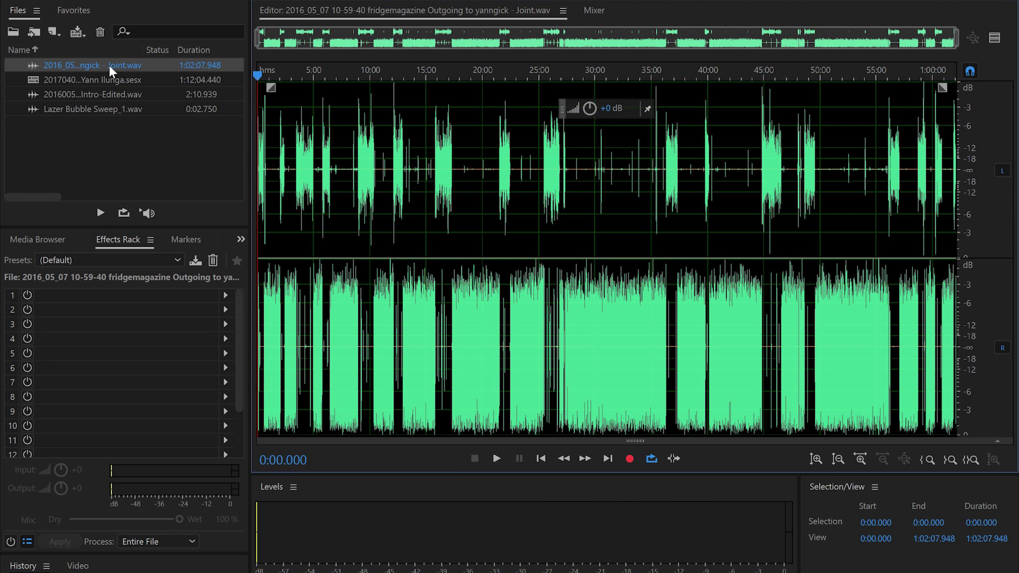
Step: Extract the interview recording into Joint_L and Joint_R mono files and open the left channel
right_click(109, 65)
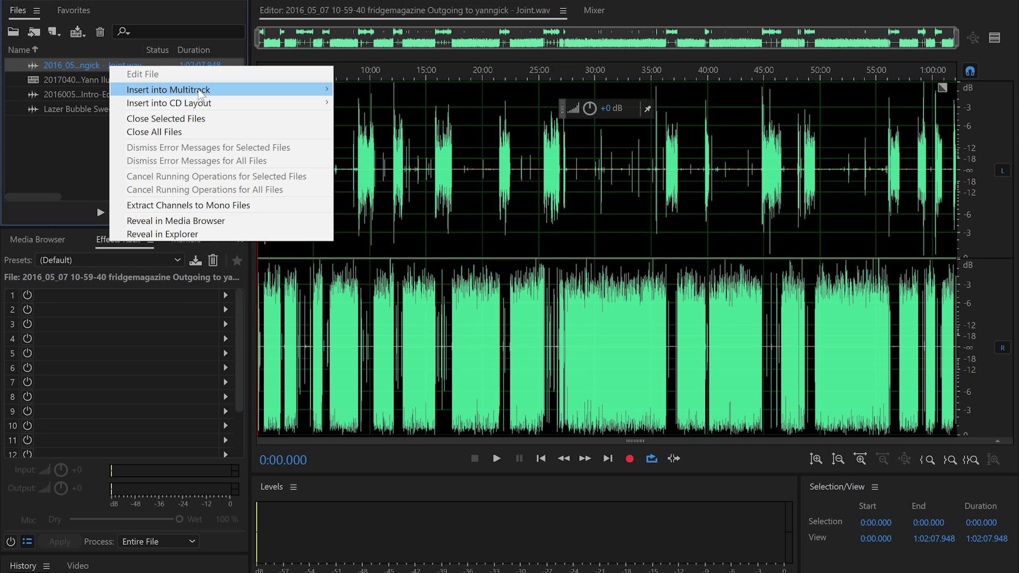
mouse_move(210, 93)
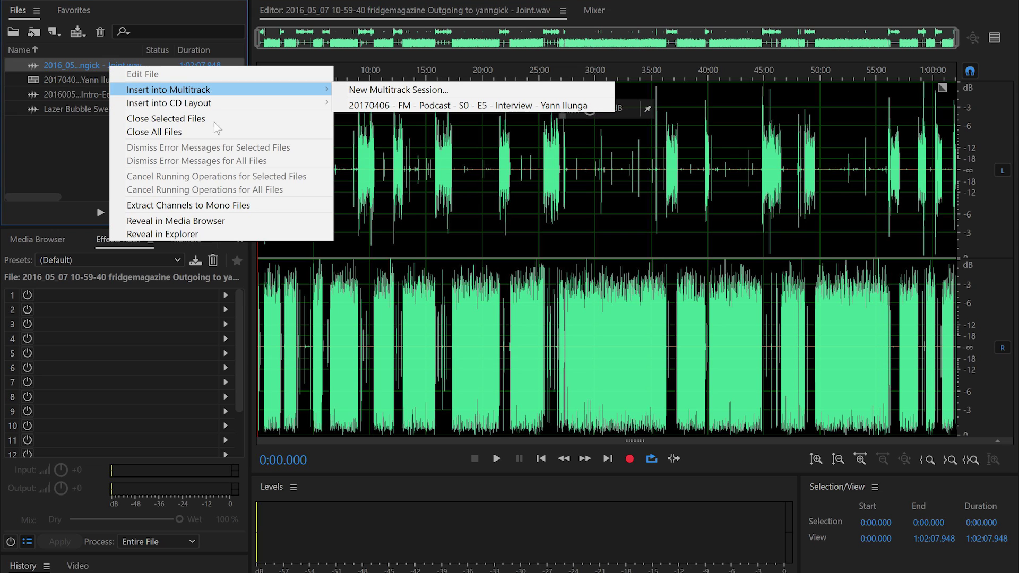
left_click(216, 205)
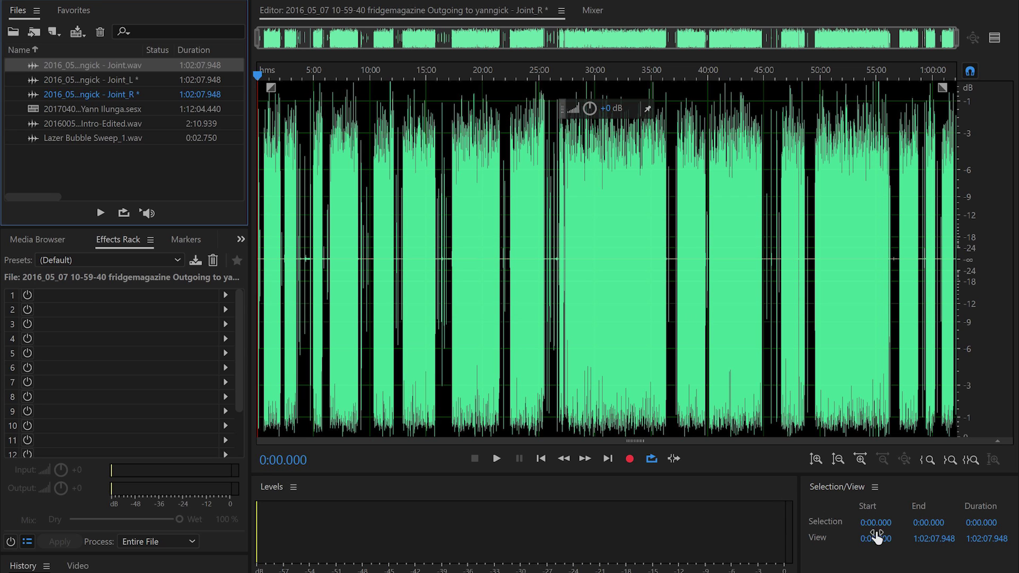
double_click(116, 79)
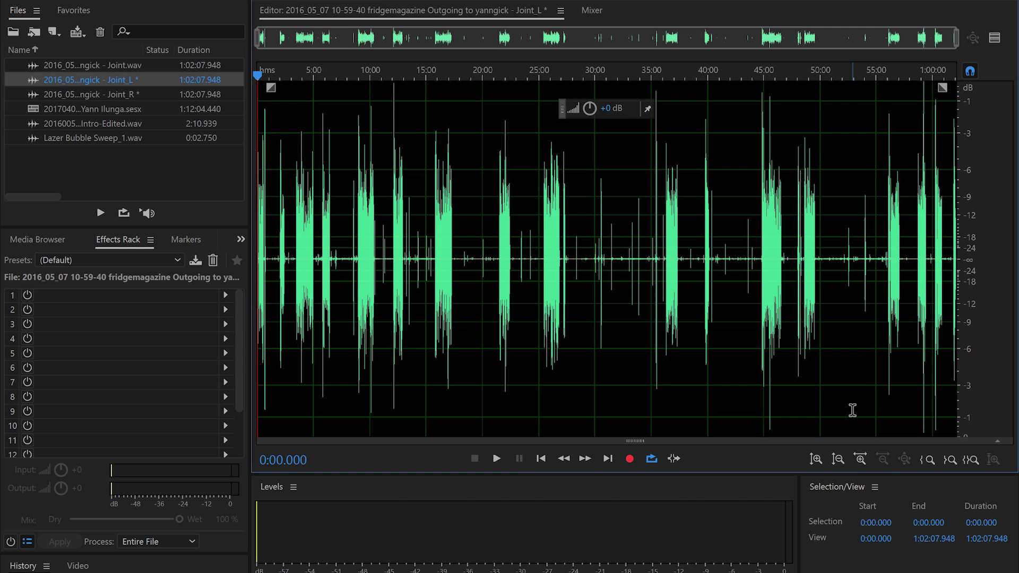
left_click(860, 459)
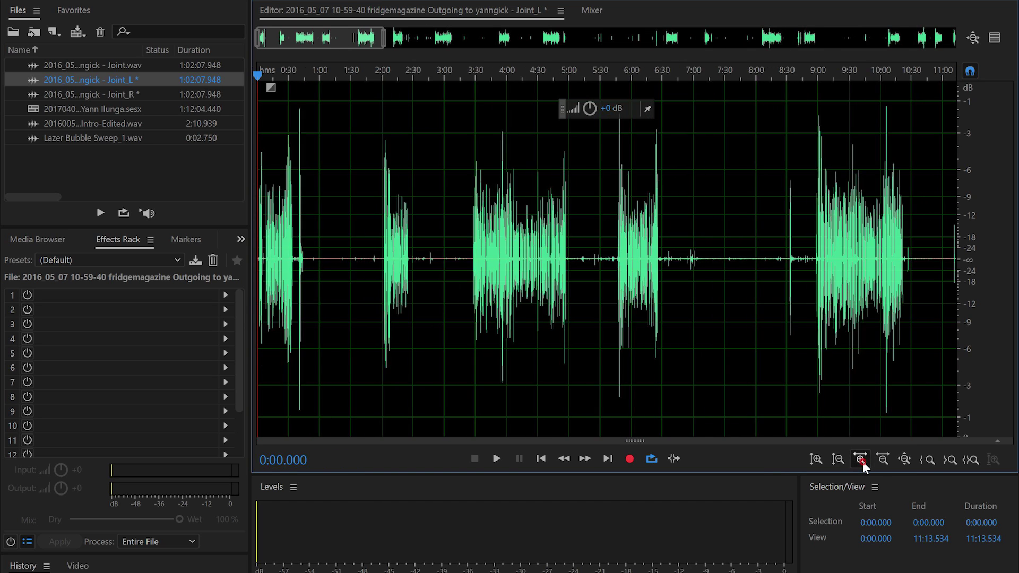
left_click(860, 459)
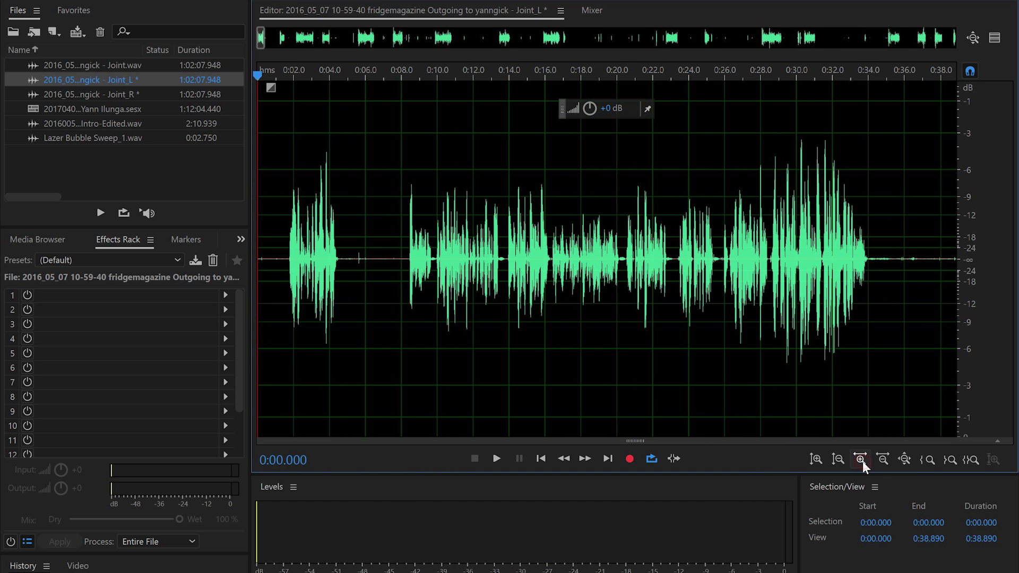
left_click(280, 84)
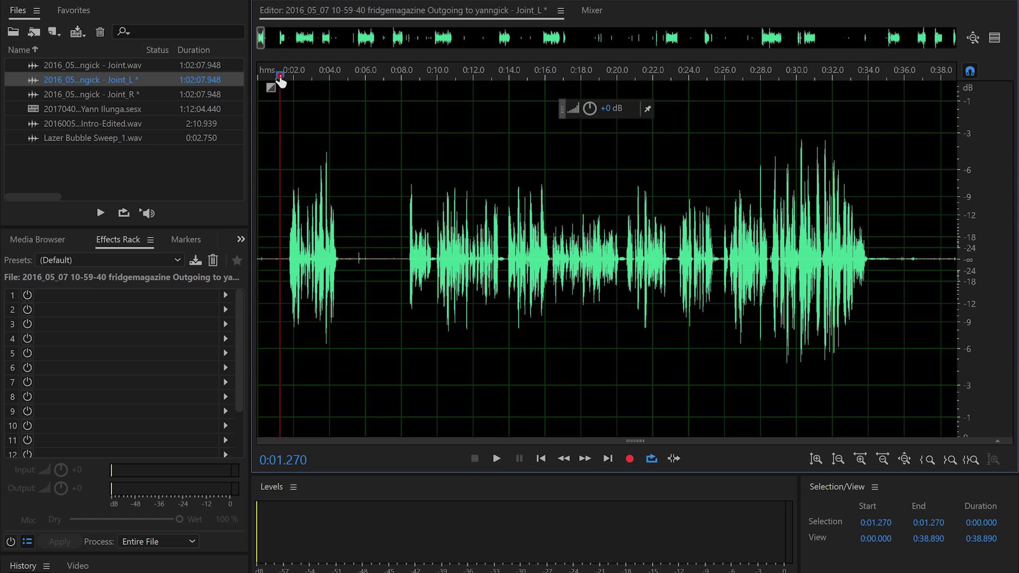
key("space")
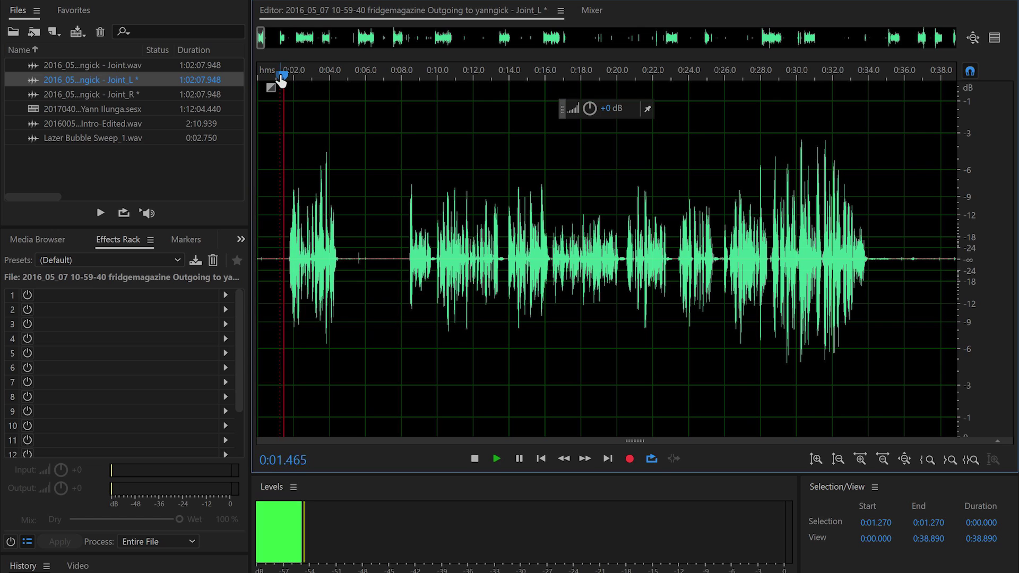
key("space")
left_click(395, 75)
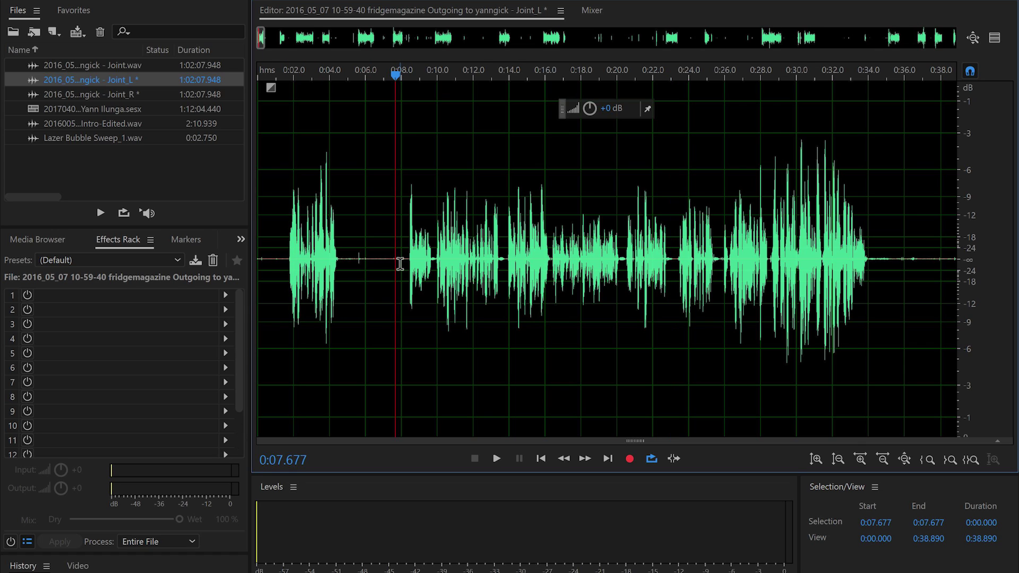
left_click_drag(401, 263, 370, 262)
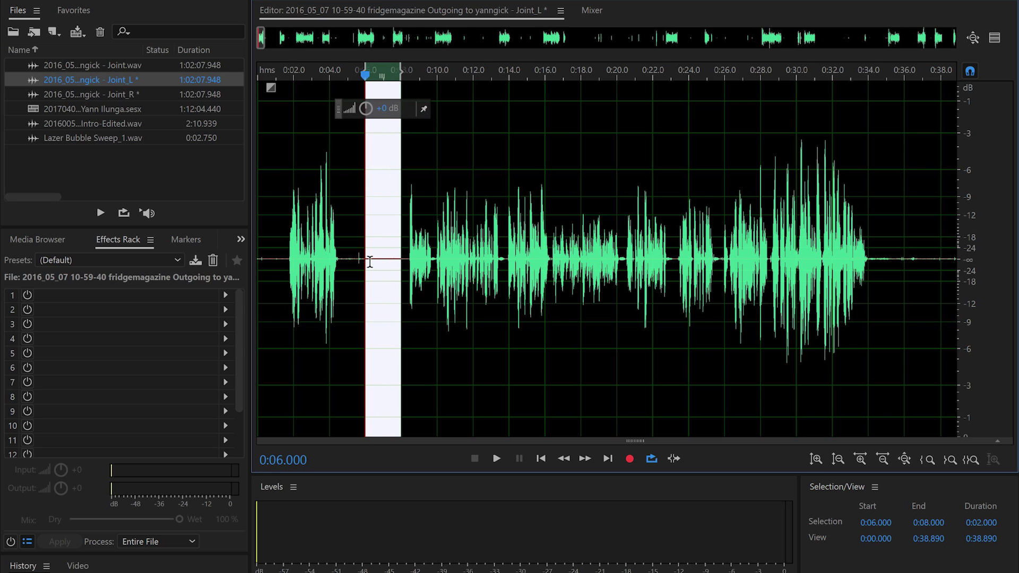
Step: Capture the selected 6–8 s quiet stretch as a noise print
right_click(379, 259)
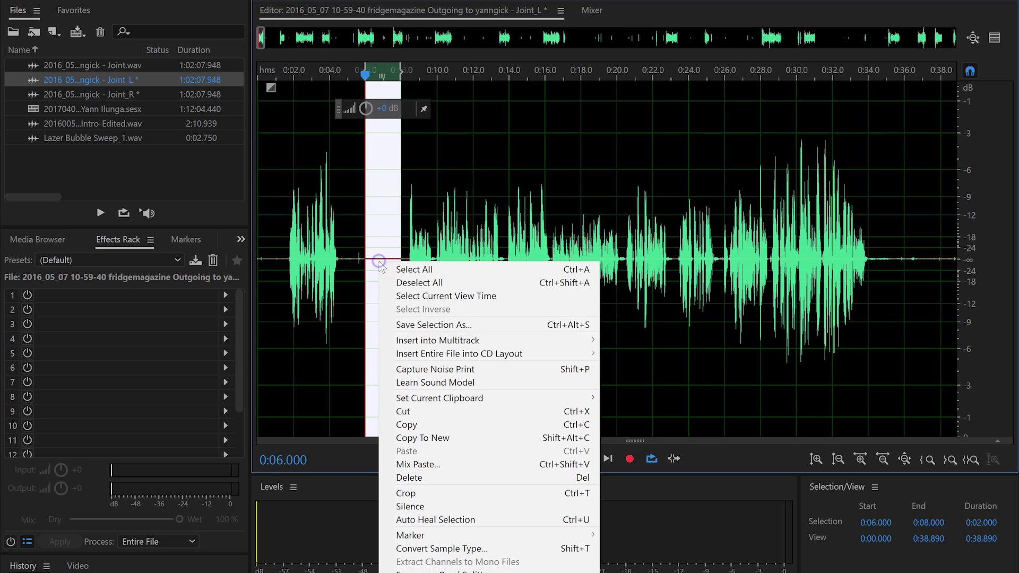
left_click(404, 370)
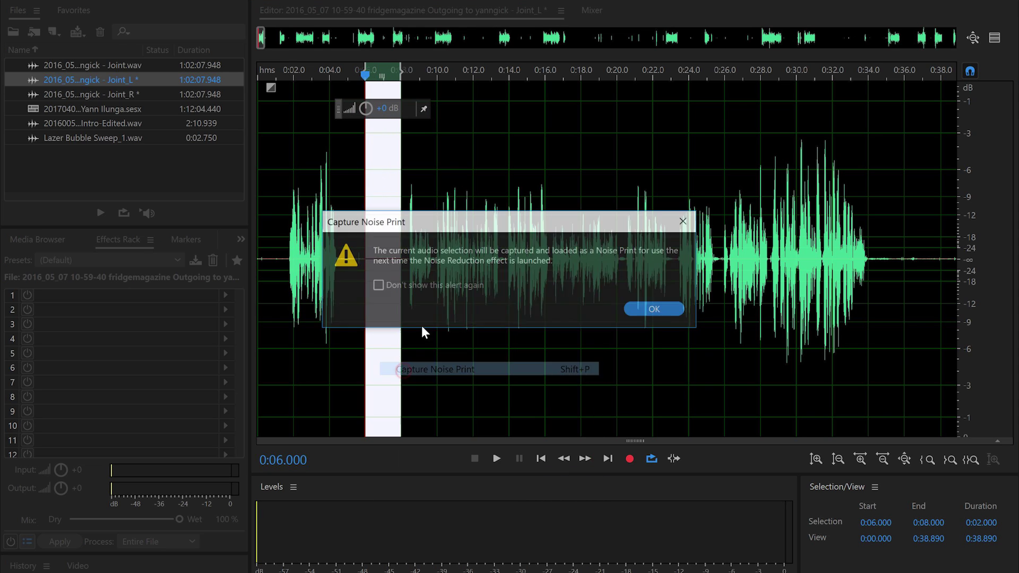
left_click(635, 308)
left_click(436, 287)
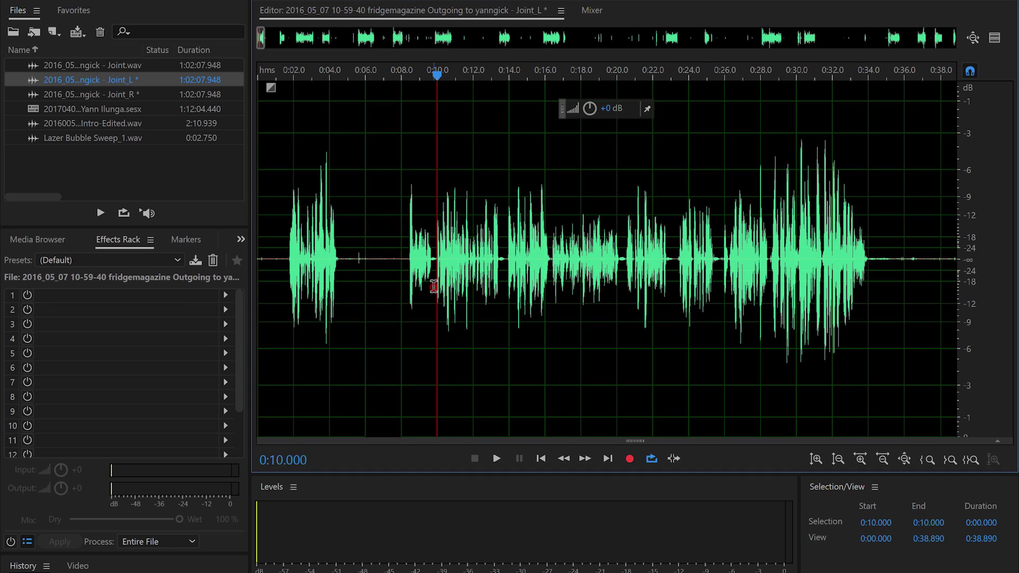
Step: Preview and apply Noise Reduction at 90% and 9.5 dB to the entire Joint_L file
key("alt+r")
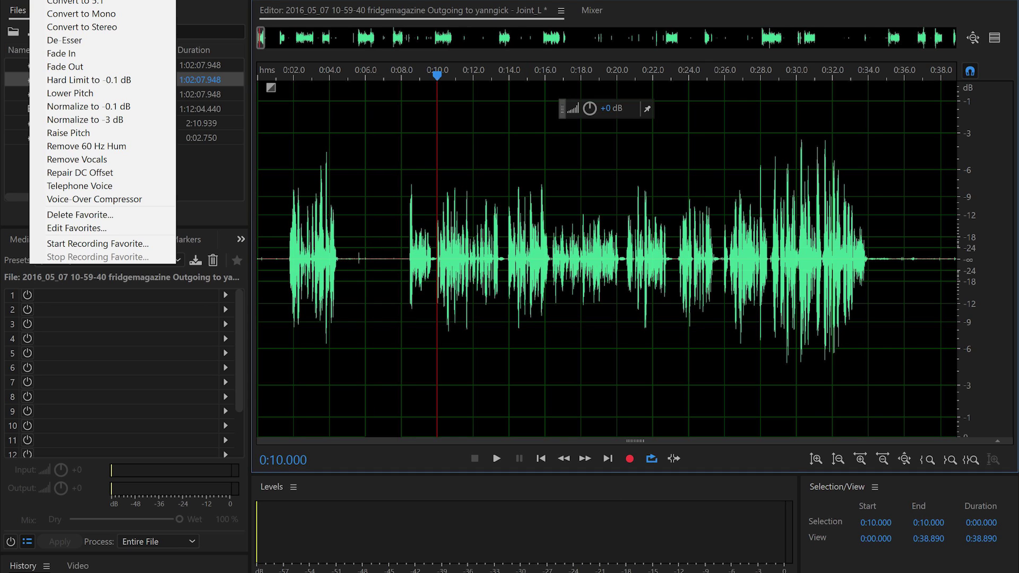
mouse_move(13, 0)
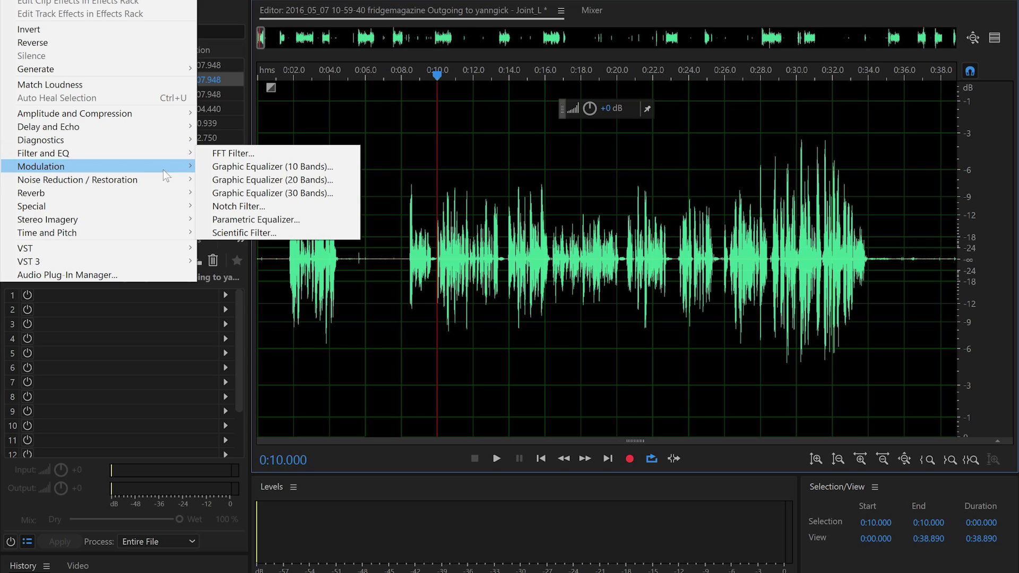
mouse_move(161, 179)
left_click(215, 190)
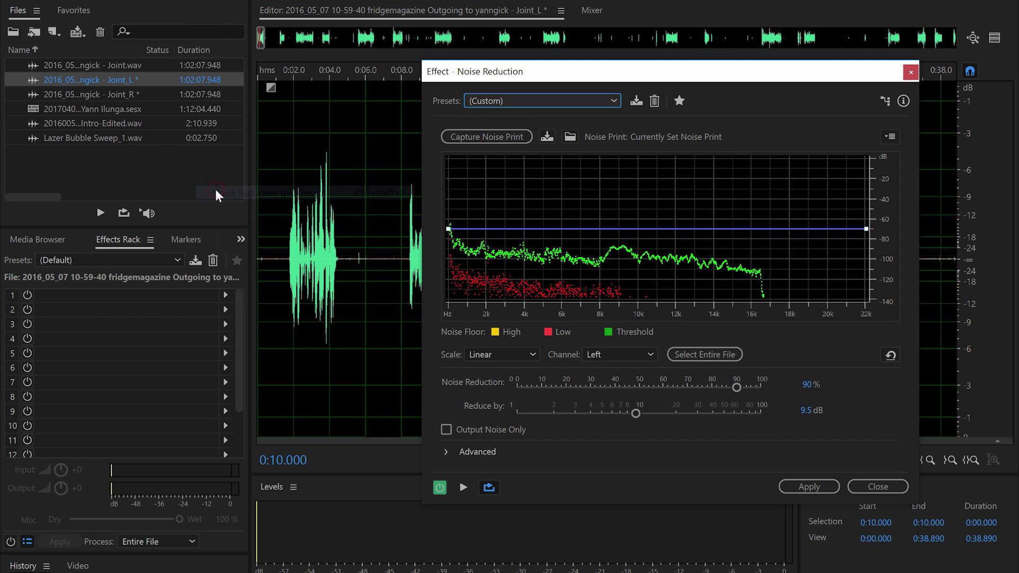
left_click(690, 359)
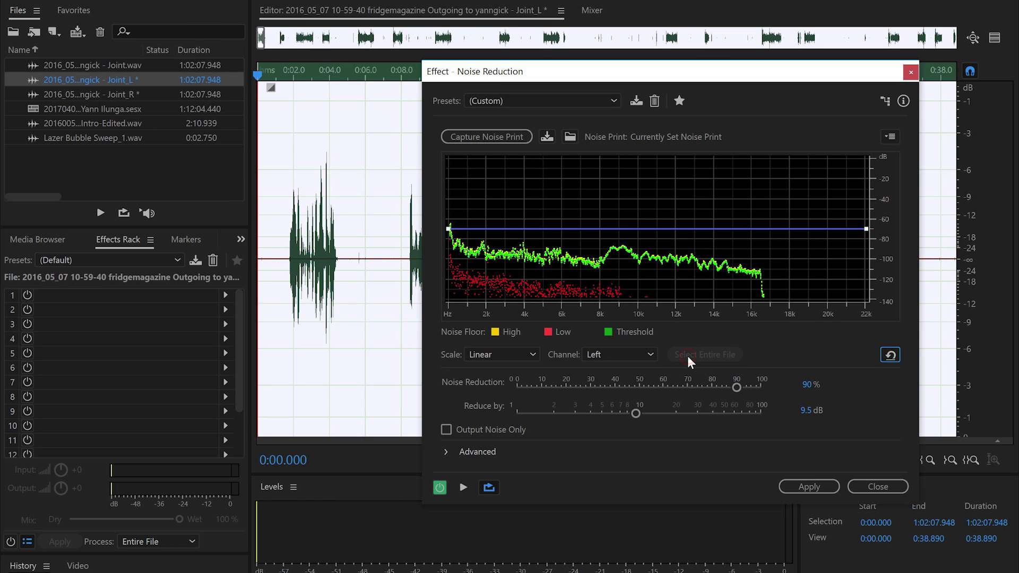
left_click(462, 487)
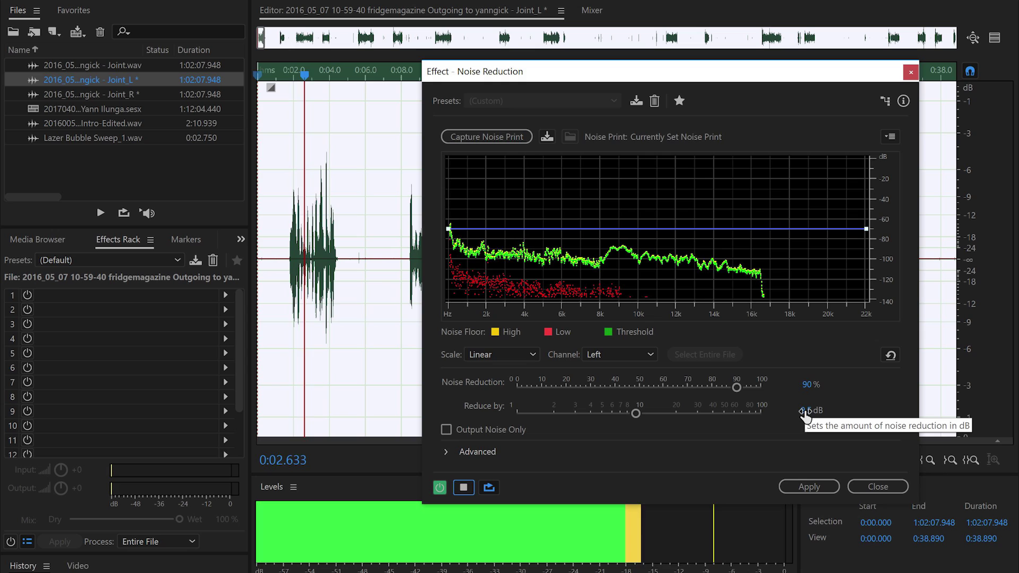
left_click(493, 429)
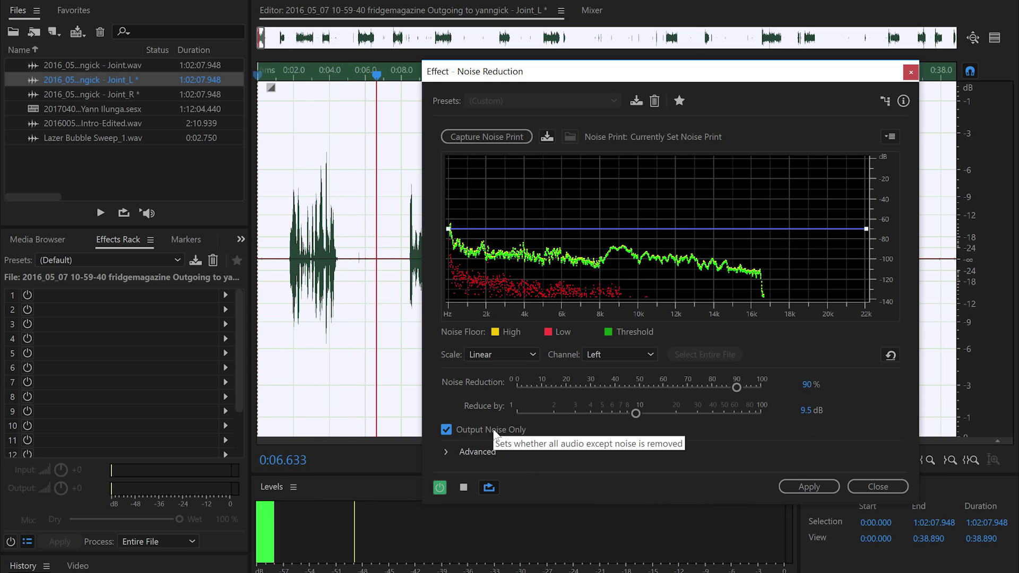
left_click(515, 431)
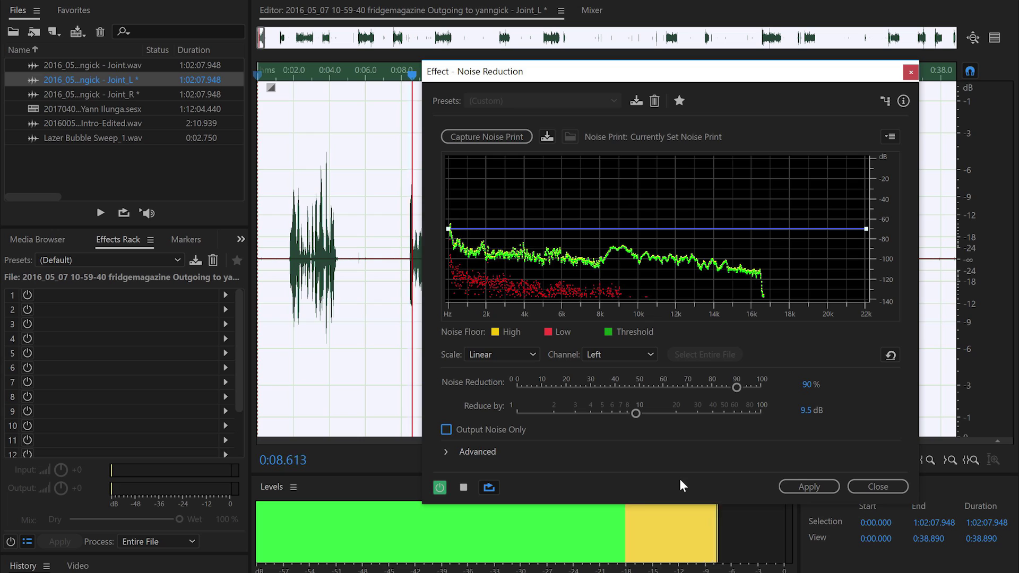
left_click(800, 488)
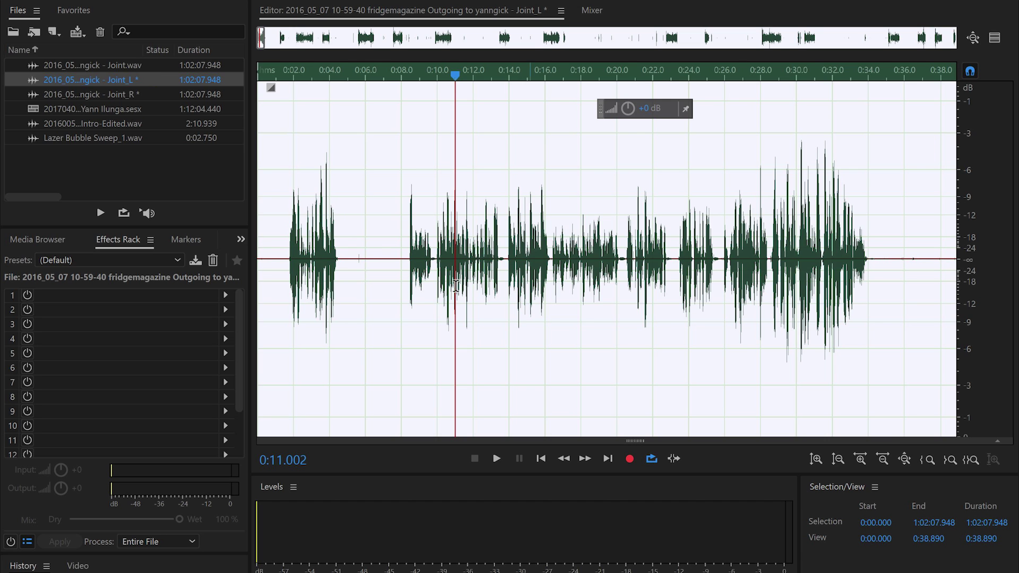
Step: Play the cleaned left channel and load Dynamics Processing into effects rack slot 1
key("space")
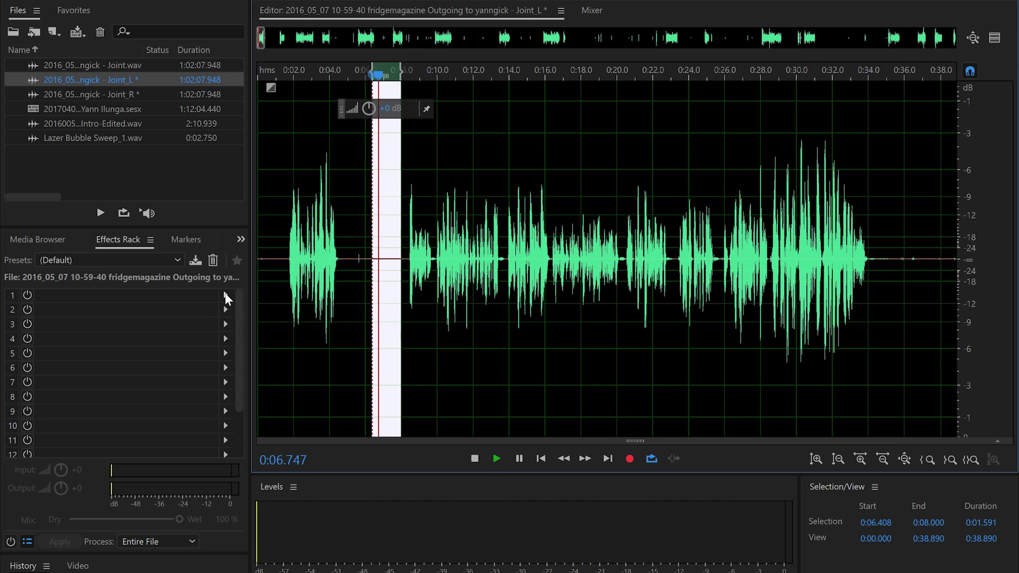
left_click(225, 295)
left_click(154, 377)
Step: Shape the gate: curve point at -51 dB, a new point pulled to -100 dB, RMS detection
right_click(578, 147)
left_click(606, 150)
type("-11")
key("Tab")
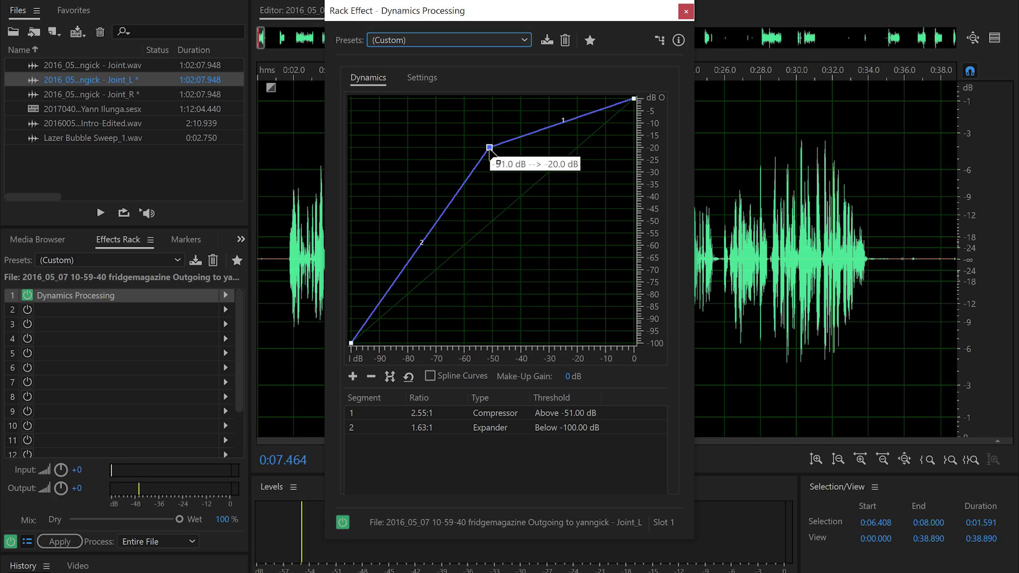
key("Return")
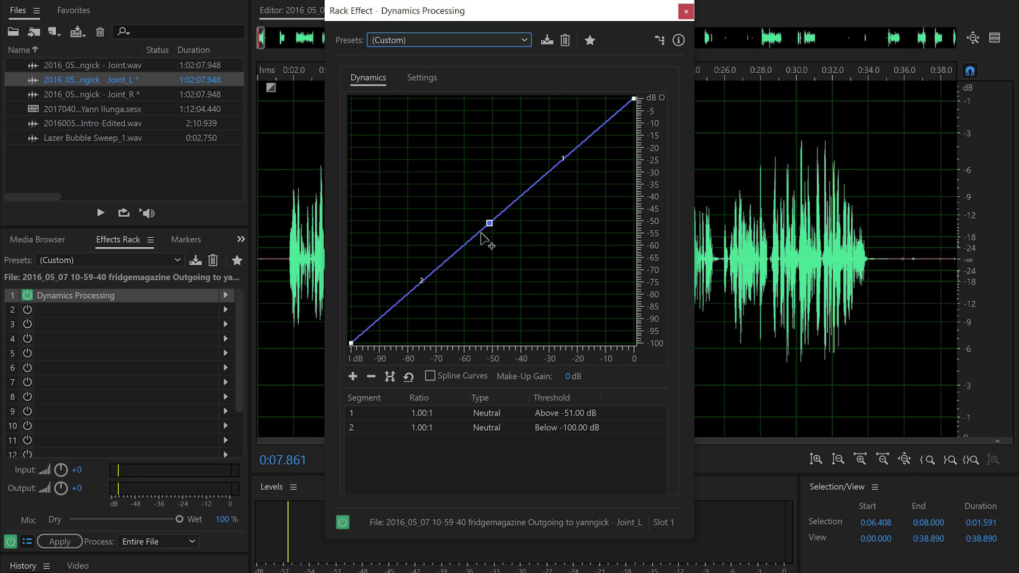
left_click_drag(485, 227, 479, 345)
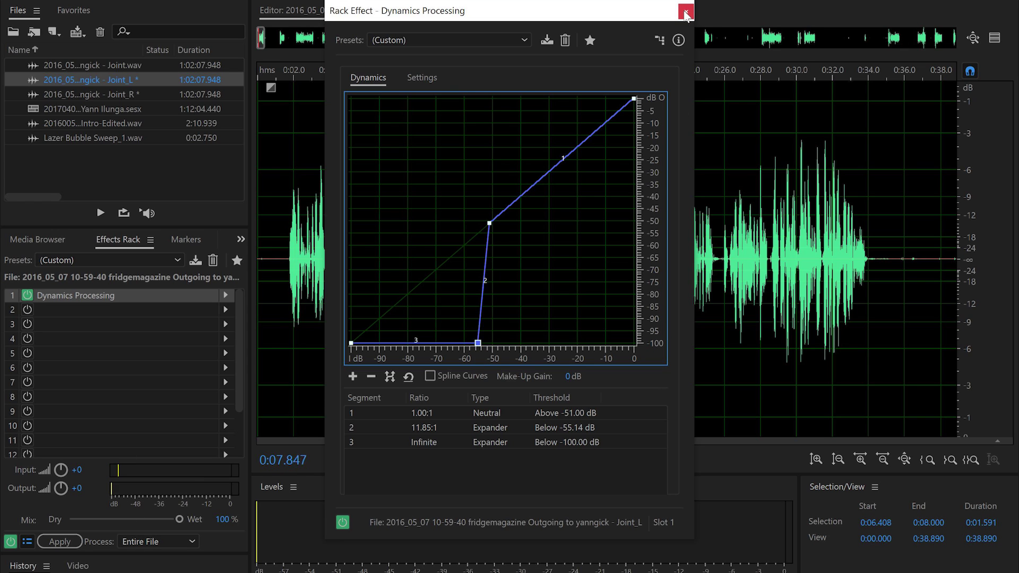
left_click(433, 77)
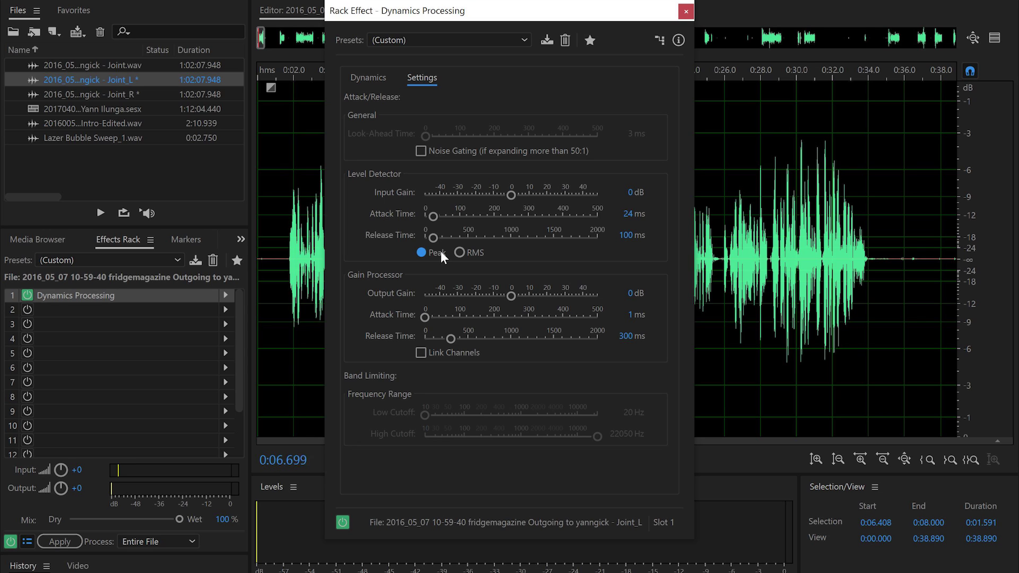
left_click(468, 252)
left_click(686, 11)
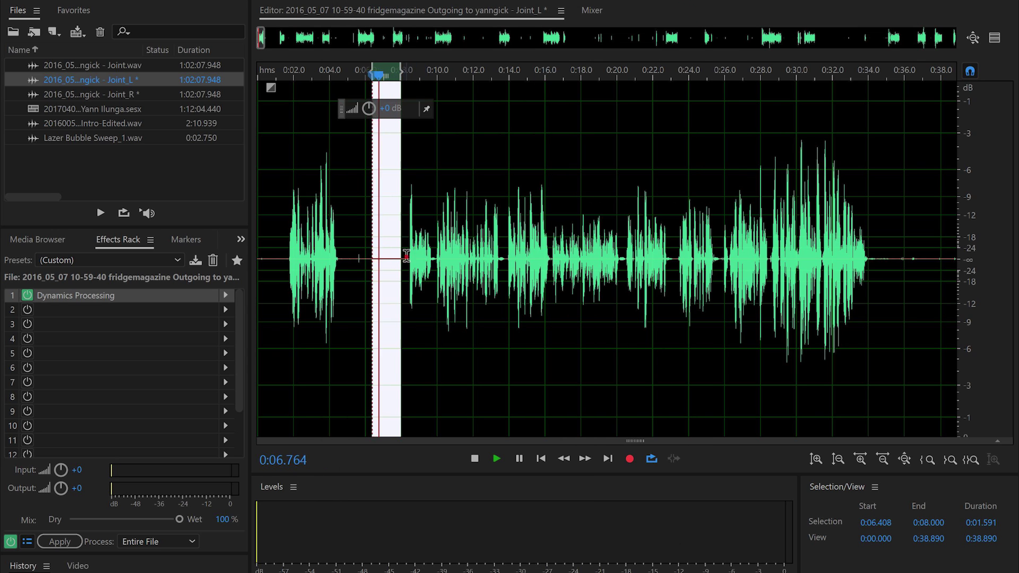
Step: Play the gated left channel from about 0:08, then open Joint_R in the waveform editor
left_click(406, 256)
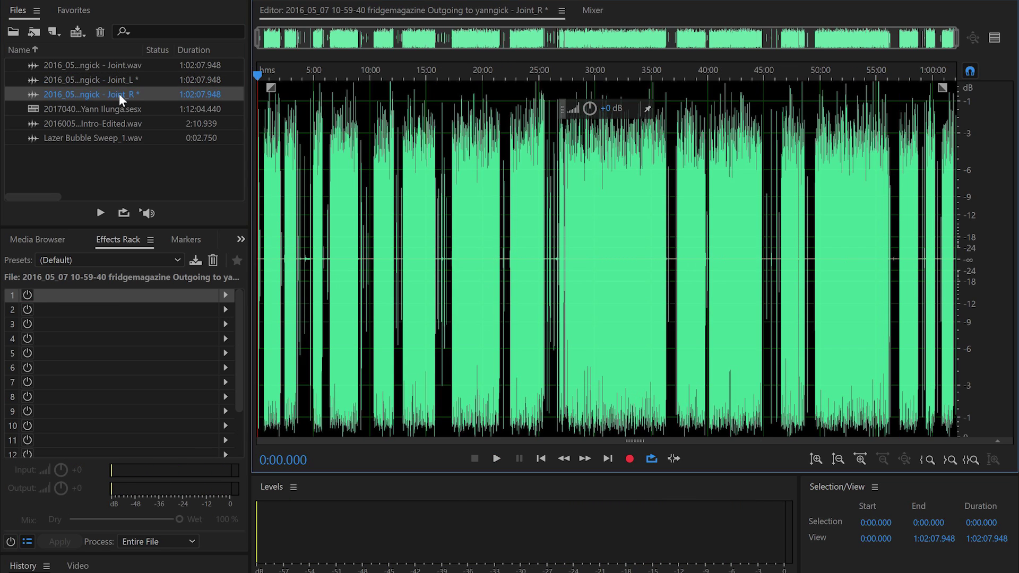
left_click(861, 459)
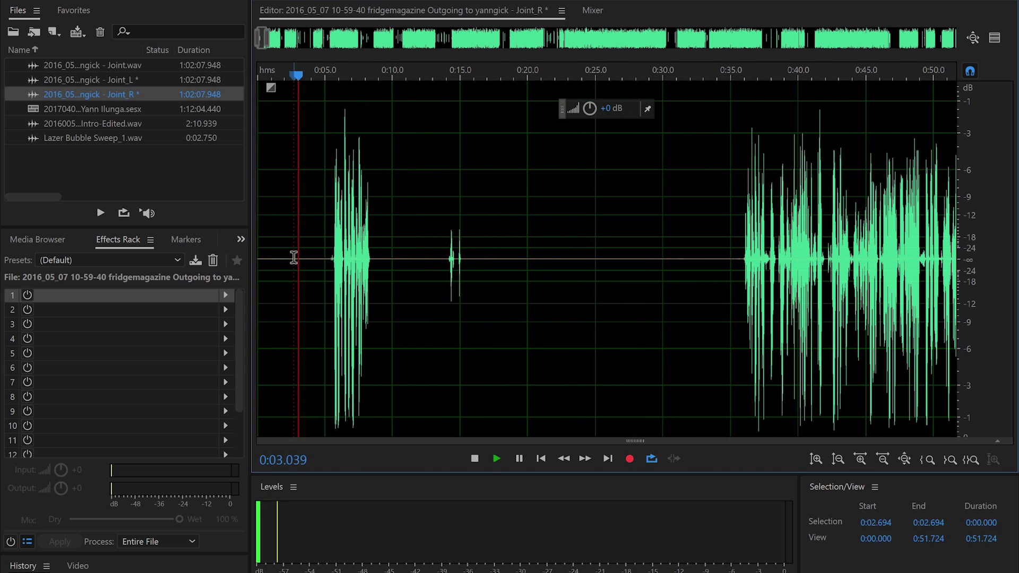
Step: Capture a quiet stretch as a noise print and apply Noise Reduction to all of Joint_R
left_click_drag(260, 255, 318, 255)
key("shift+p")
key("Return")
key("ctrl+shift+p")
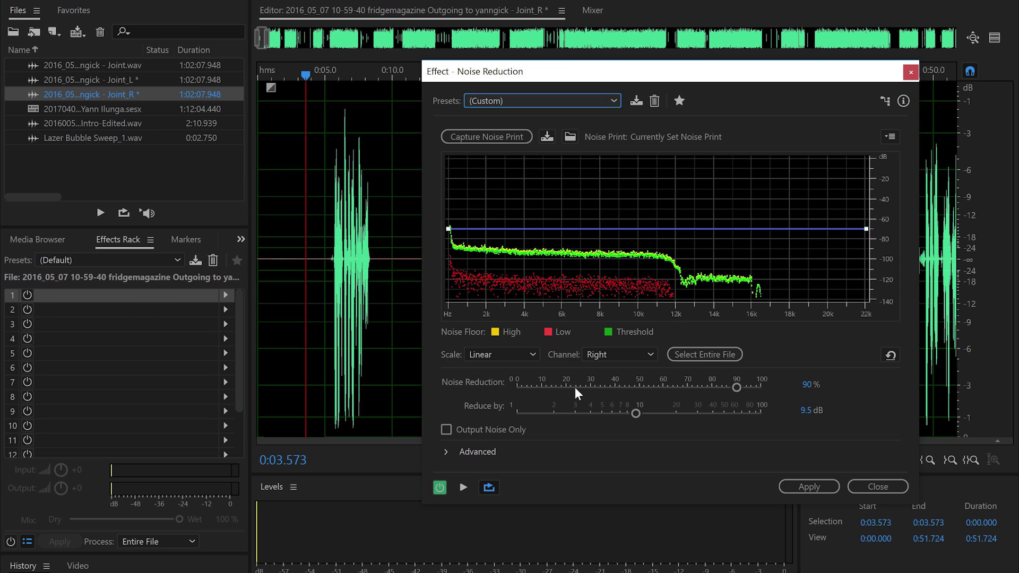
left_click(463, 485)
left_click(801, 485)
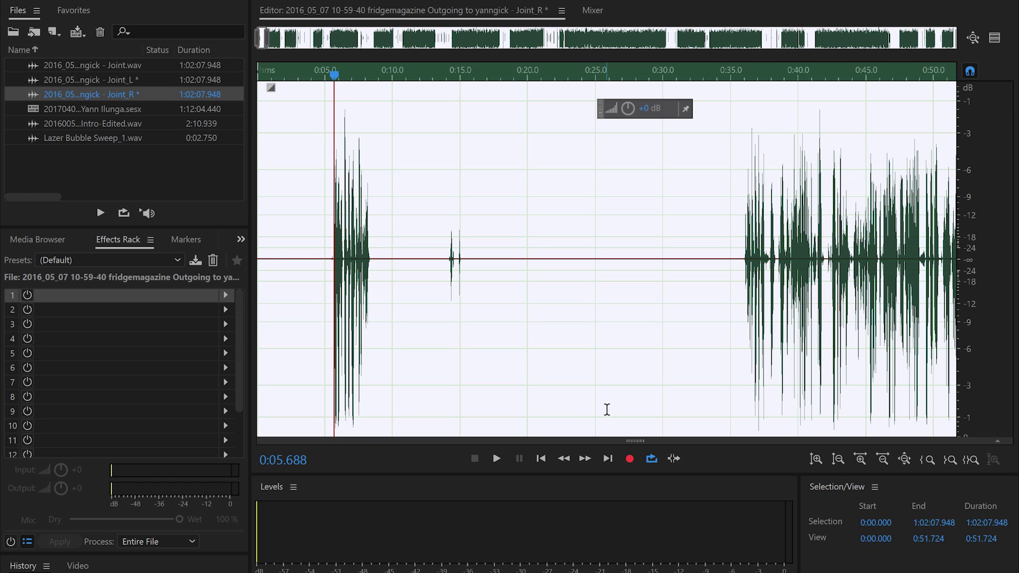
Step: Play back the cleaned right channel from 15 seconds, skipping ahead to about 34 seconds
left_click(460, 74)
key("space")
left_click(728, 74)
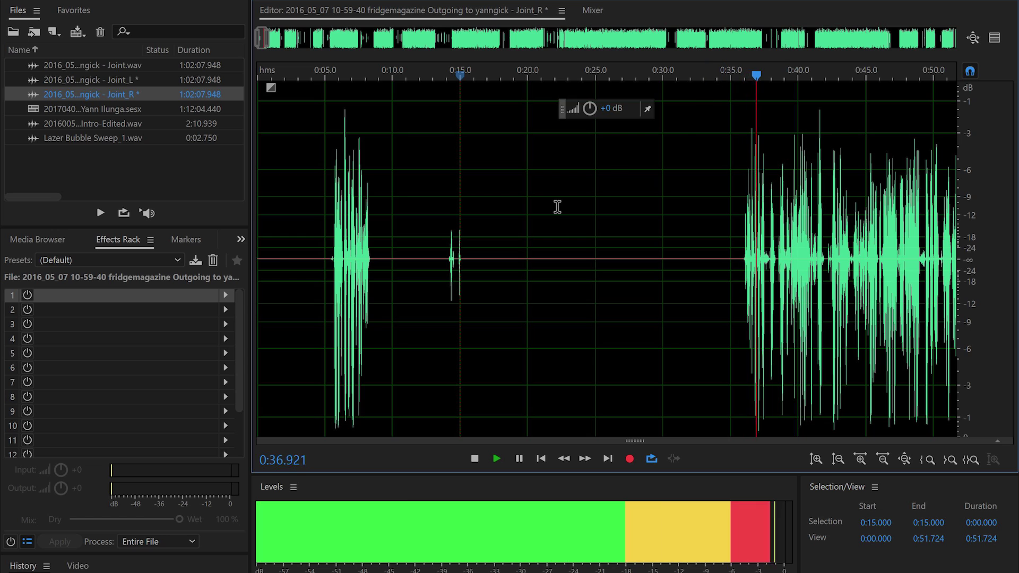
key("space")
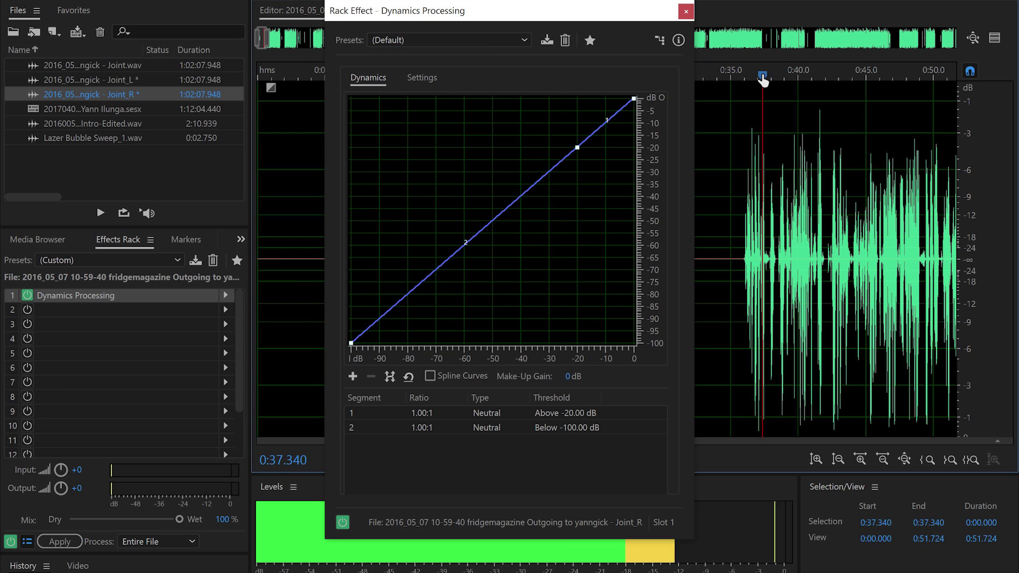
left_click(493, 221)
left_click_drag(493, 221, 482, 375)
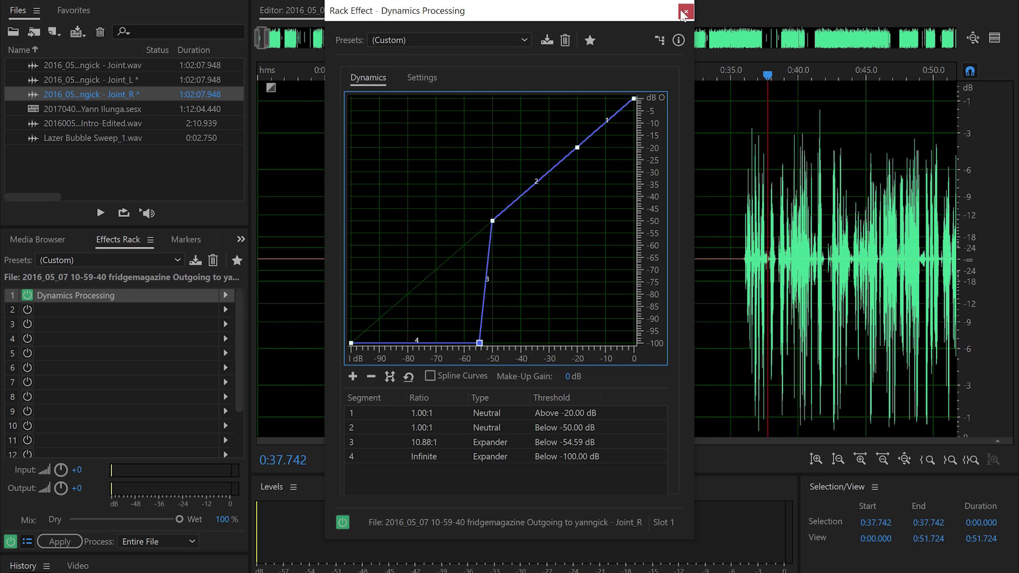
left_click(686, 11)
key("space")
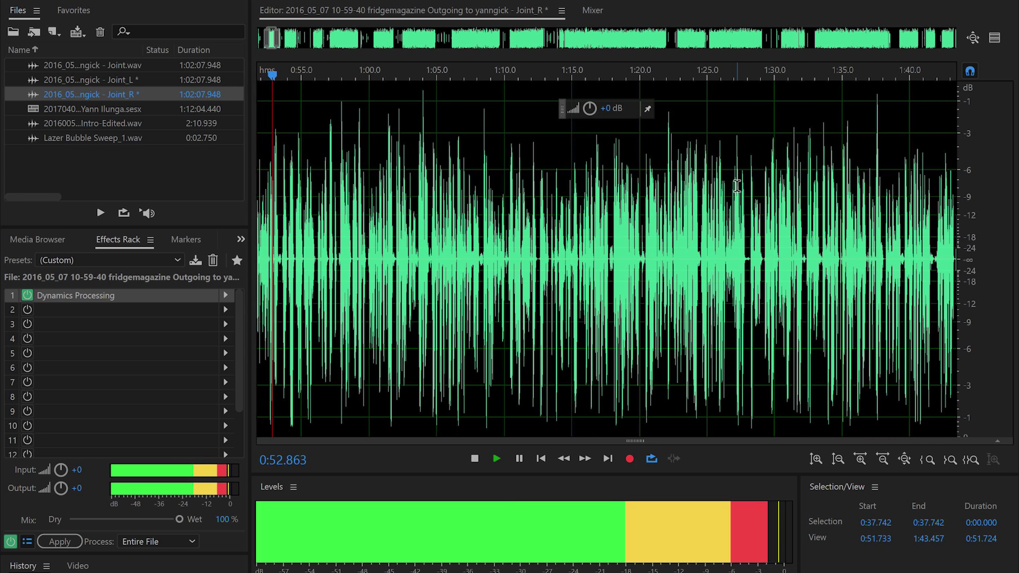
Step: Insert a Parametric Equalizer into Joint_R's second rack slot, after Dynamics Processing
key("space")
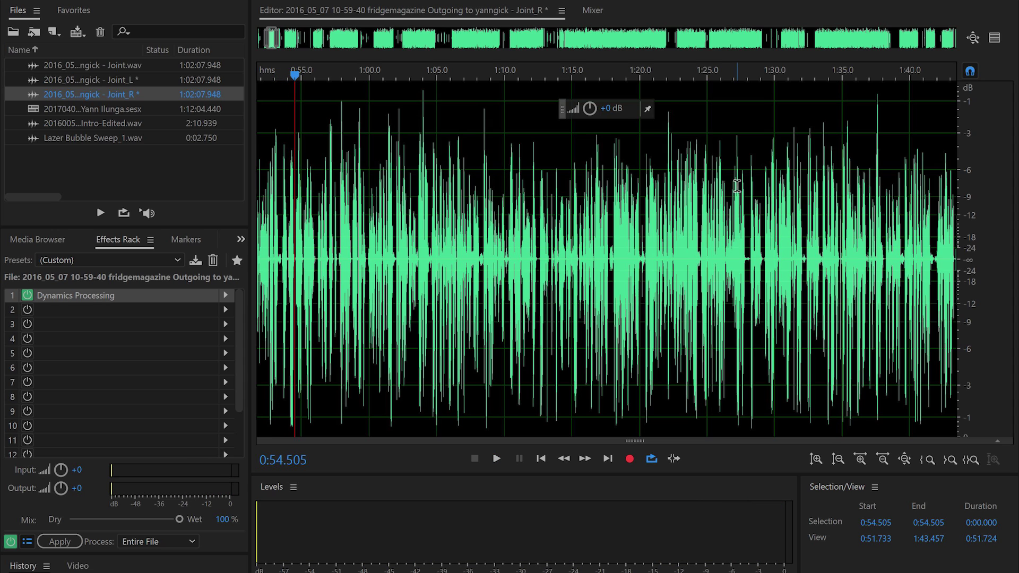
left_click(226, 310)
mouse_move(322, 384)
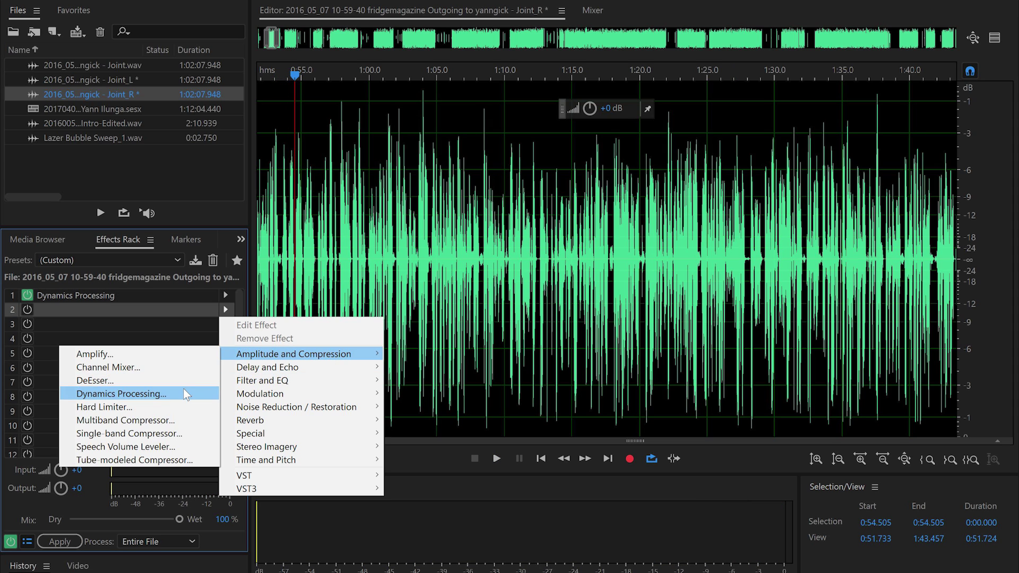
left_click(149, 447)
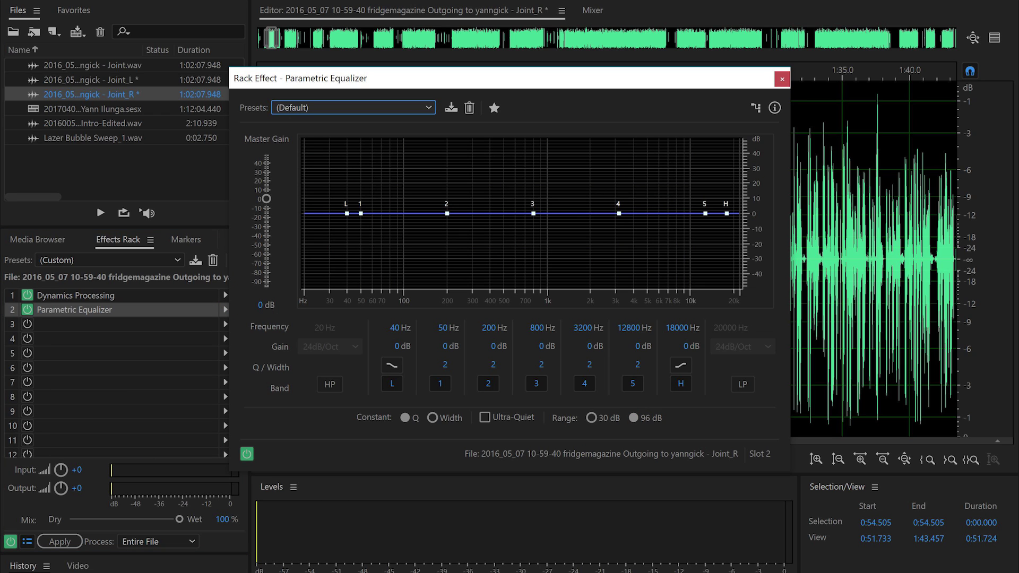
Step: Inspect the Frequency Analysis spectrum, then close it and stop playback
key("alt+w")
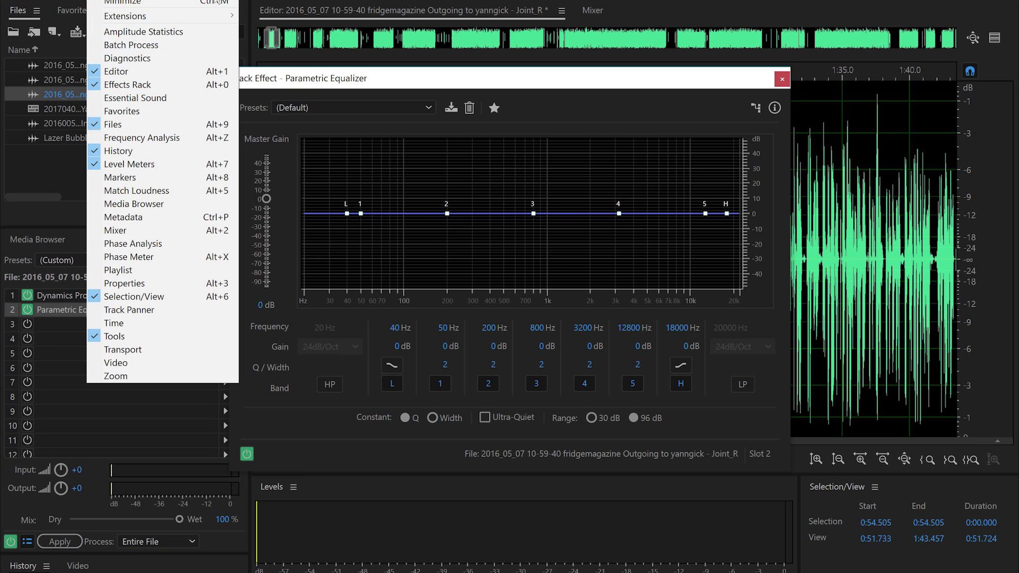
left_click(172, 138)
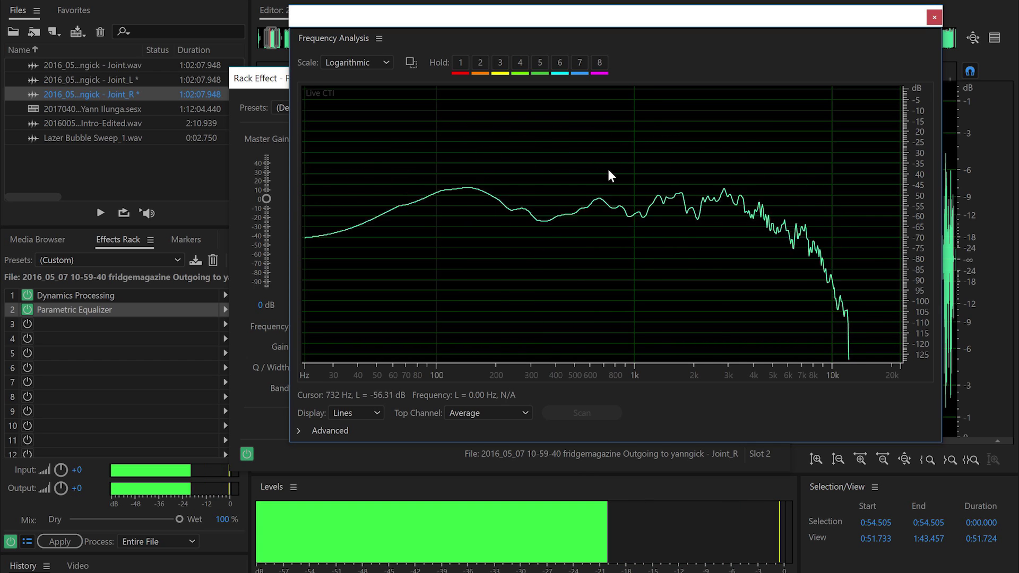
left_click(934, 17)
key("space")
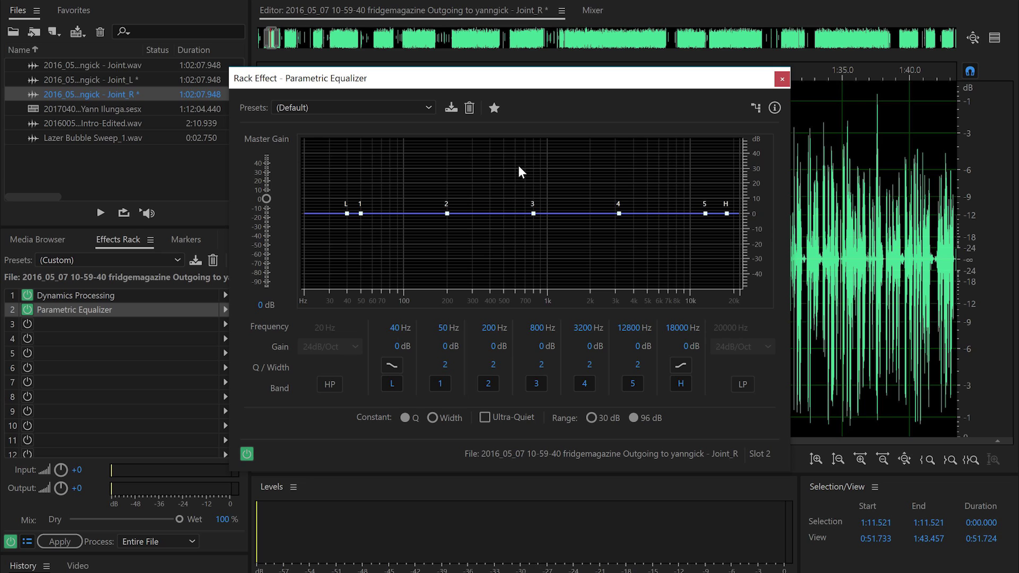
Step: Enable the 65 Hz high-pass and the low-pass filter, and set the band Q to 230
left_click(542, 365)
left_click(333, 383)
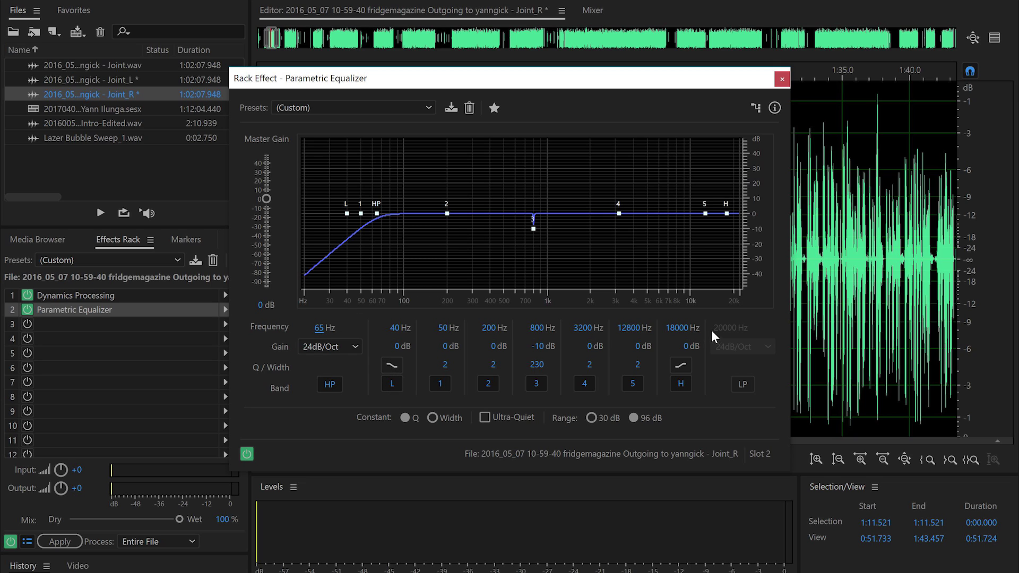
left_click(743, 384)
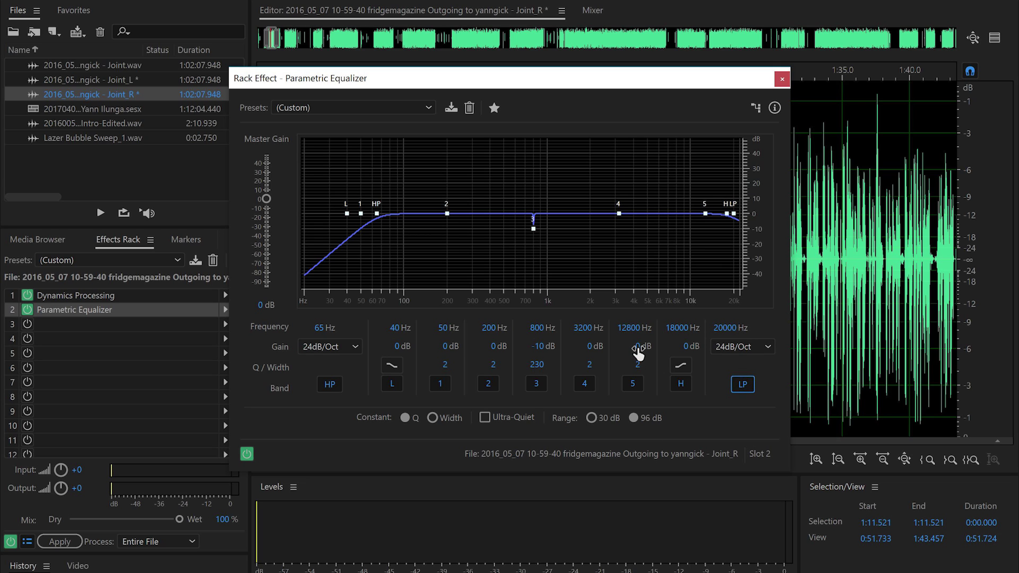
type("230")
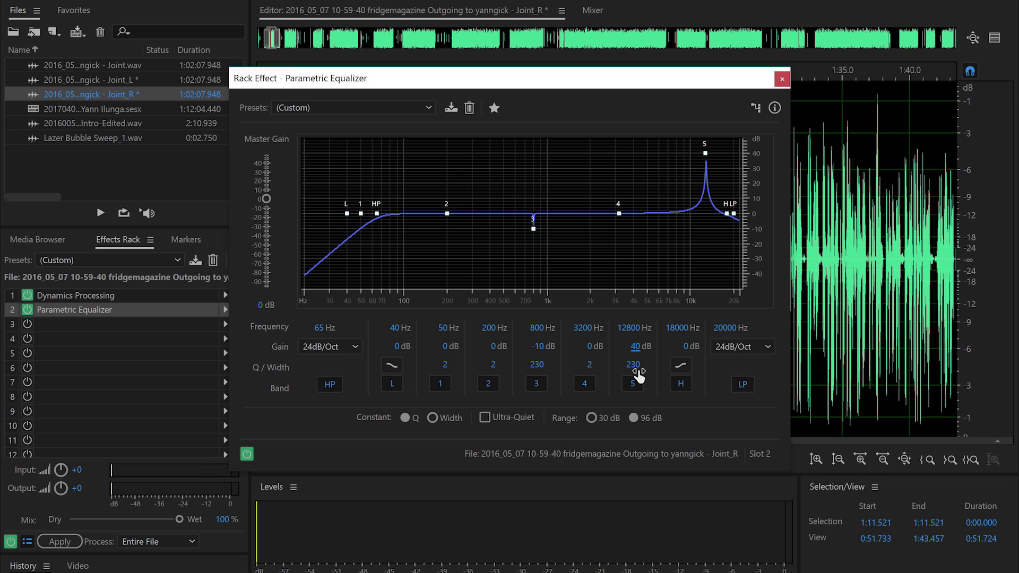
key("space")
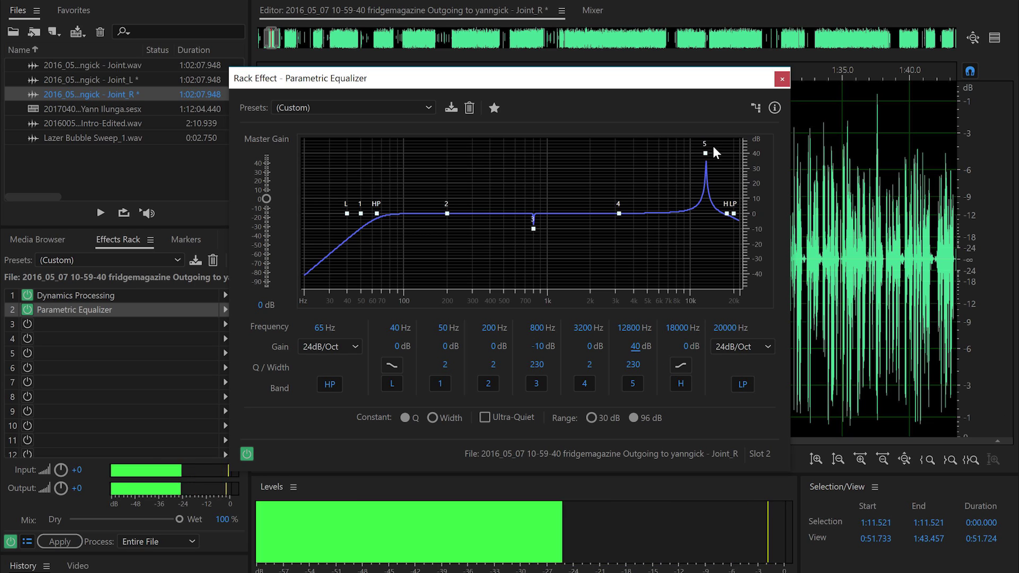
Step: Sweep a boosted band 5 down to 507 Hz and set its gain to -10 dB
left_click_drag(706, 153, 557, 91)
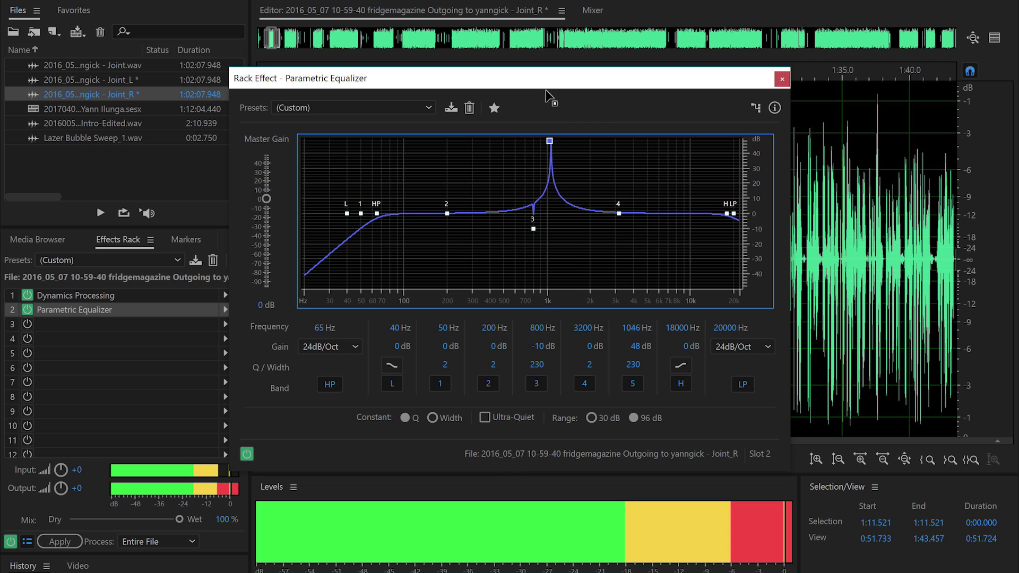
left_click_drag(546, 90, 506, 89)
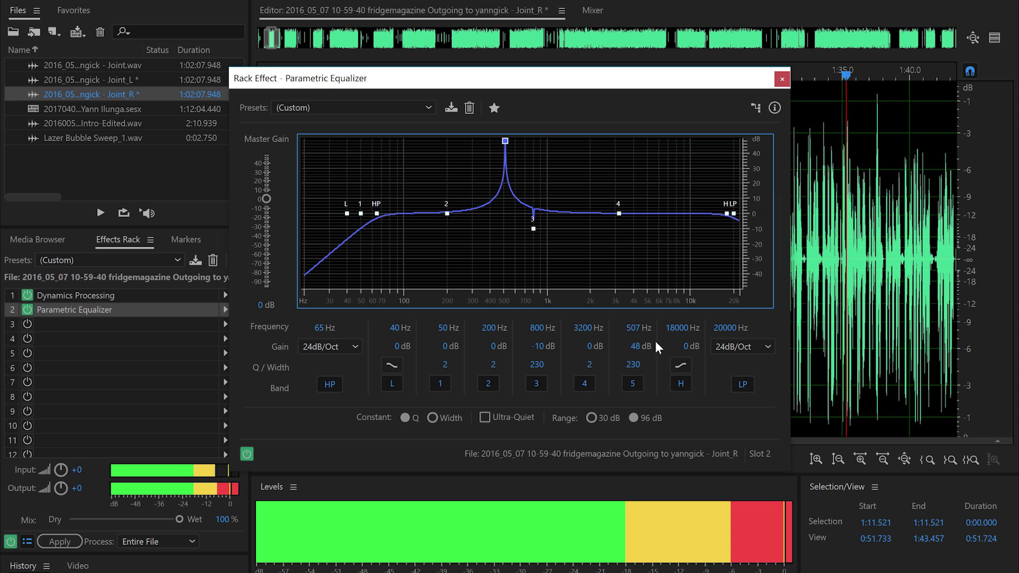
left_click(636, 346)
type("-")
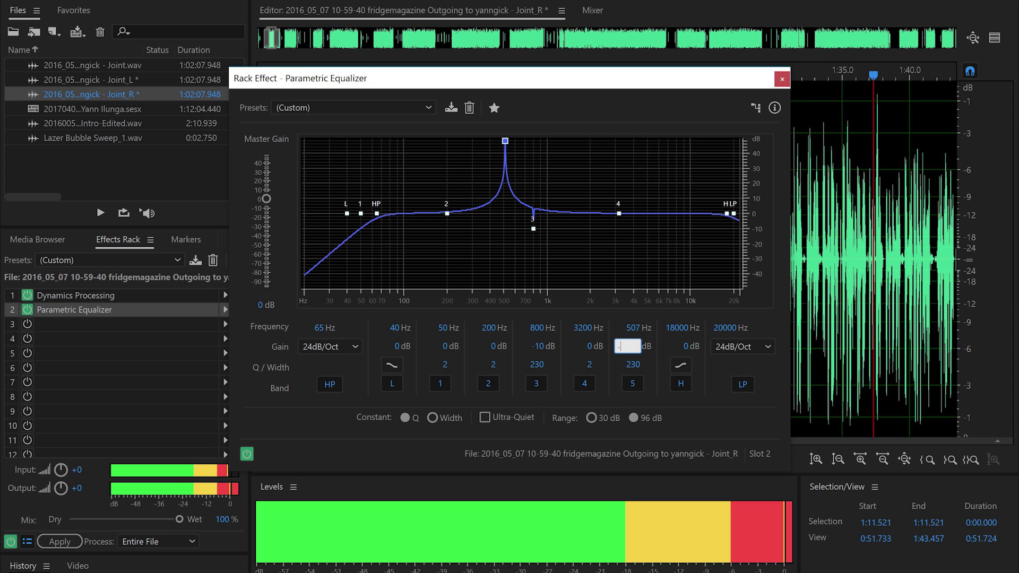
type("10")
key("Return")
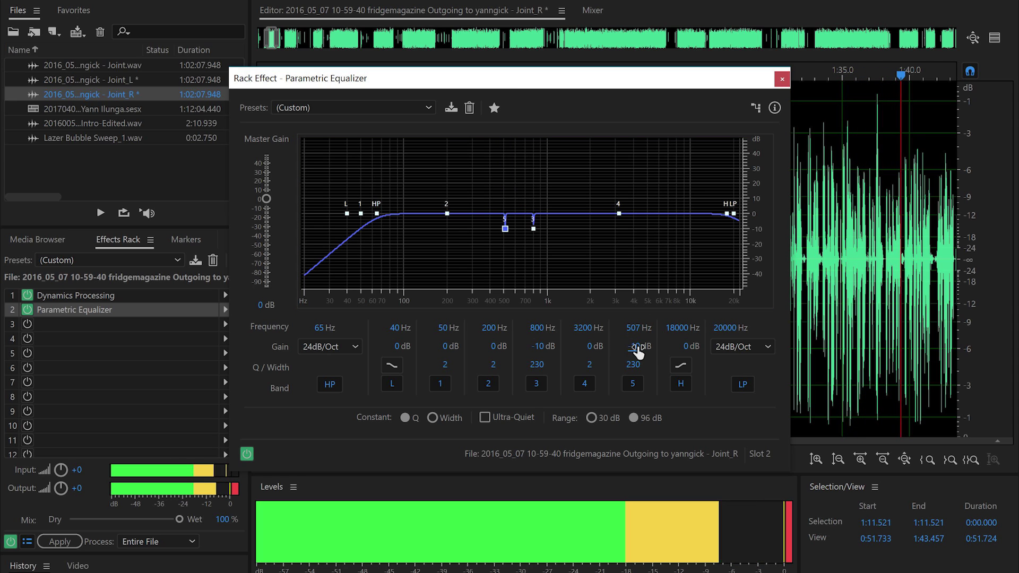
Step: Close the equalizer and add a second Dynamics Processing (1.33:1 above -20 dB) in slot 3
left_click(782, 80)
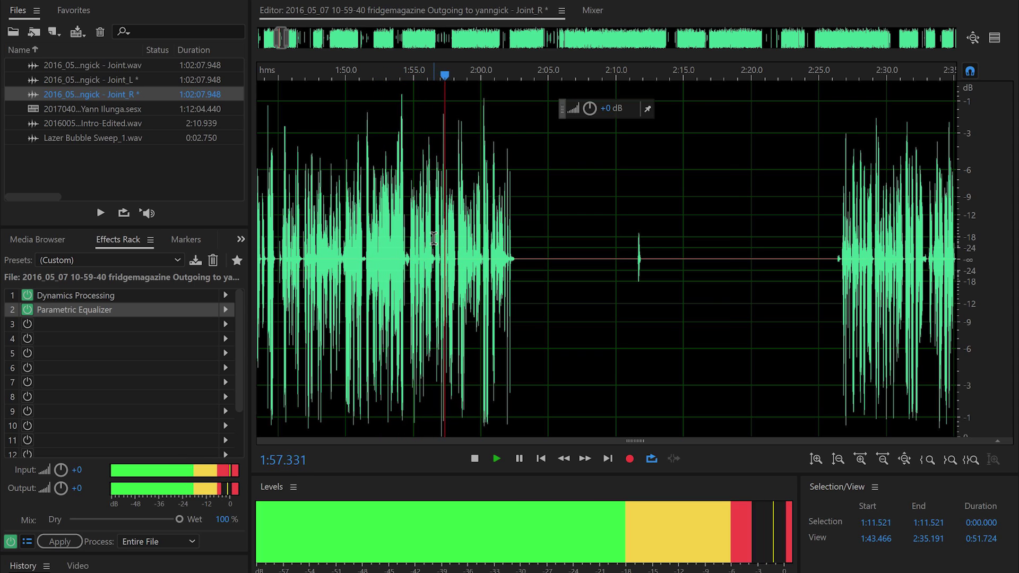
left_click(789, 551)
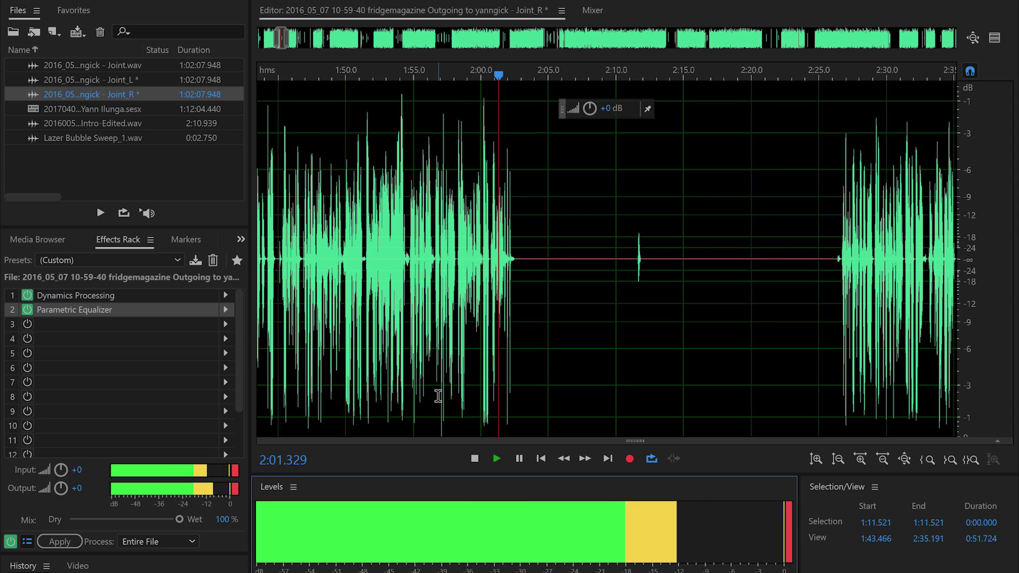
key("space")
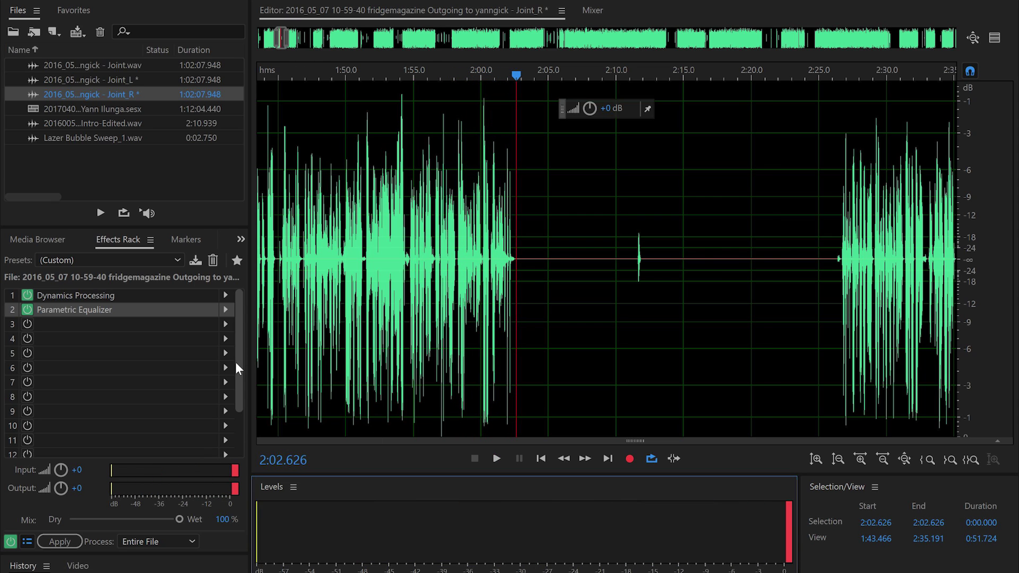
left_click(226, 325)
mouse_move(315, 372)
left_click(132, 420)
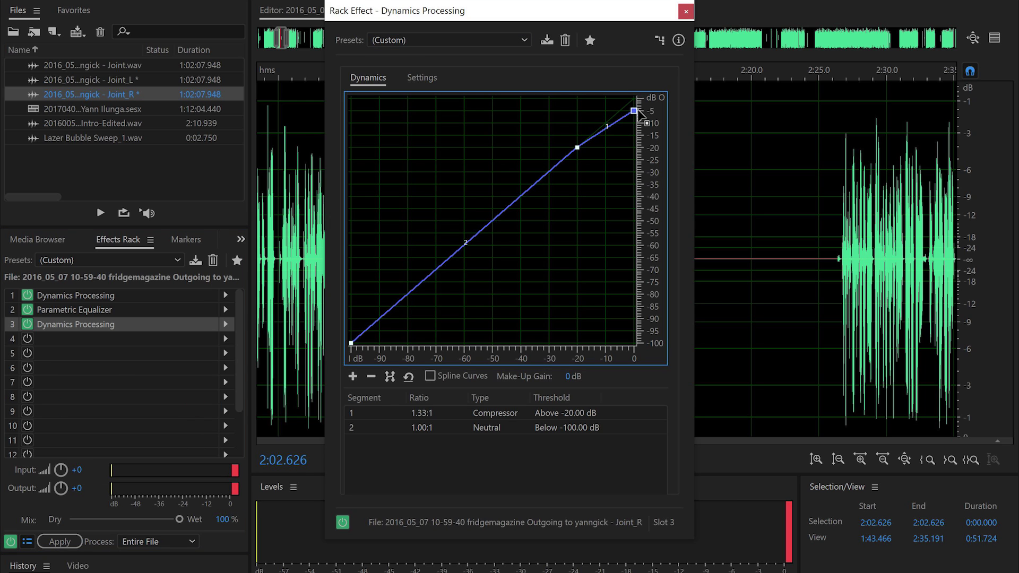
Step: Set the second compressor to 2:1 above -20 dB with 3 dB output gain
left_click(422, 78)
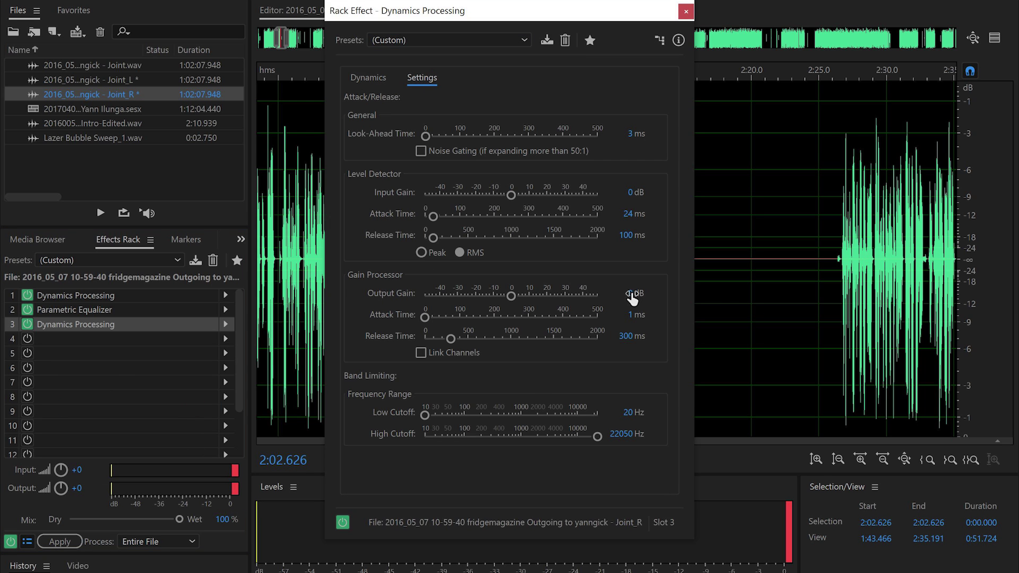
key("Return")
key("Escape")
key("space")
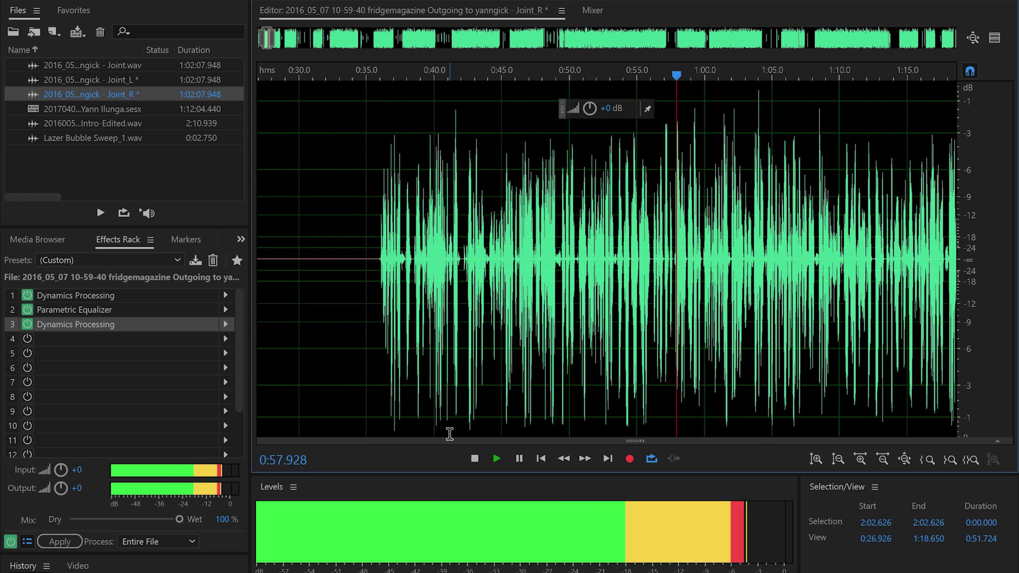
double_click(112, 324)
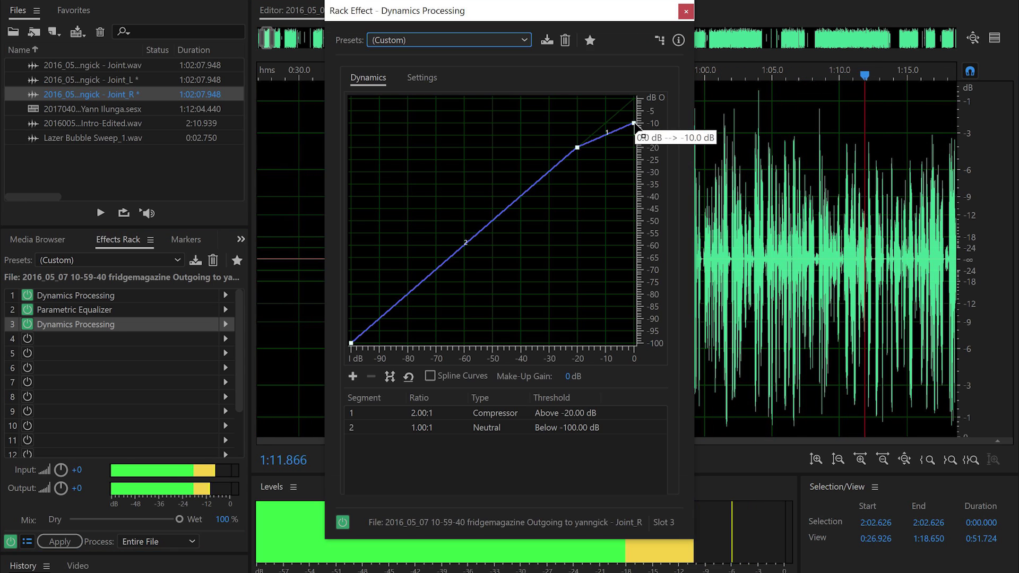
left_click(422, 77)
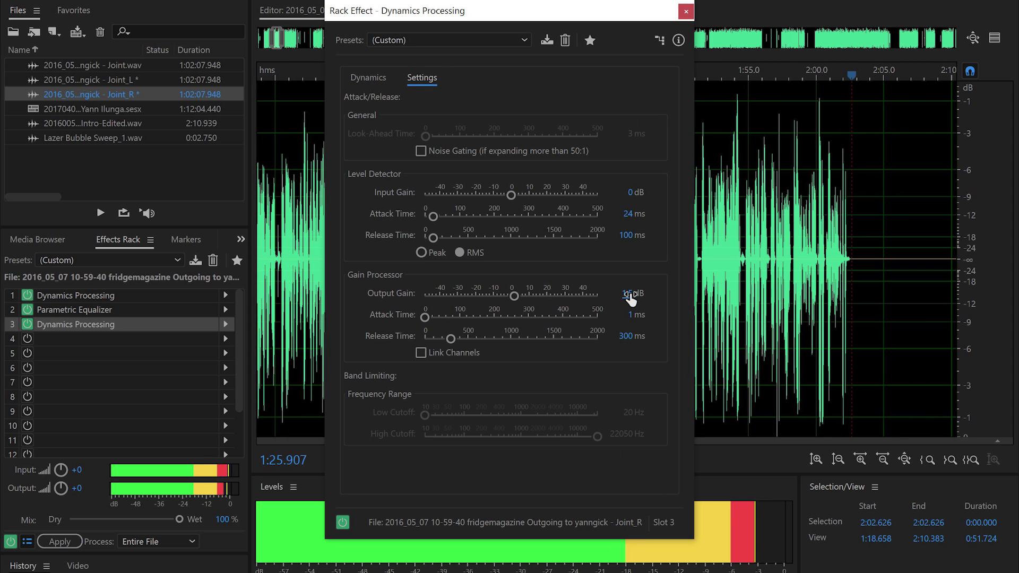
left_click(686, 11)
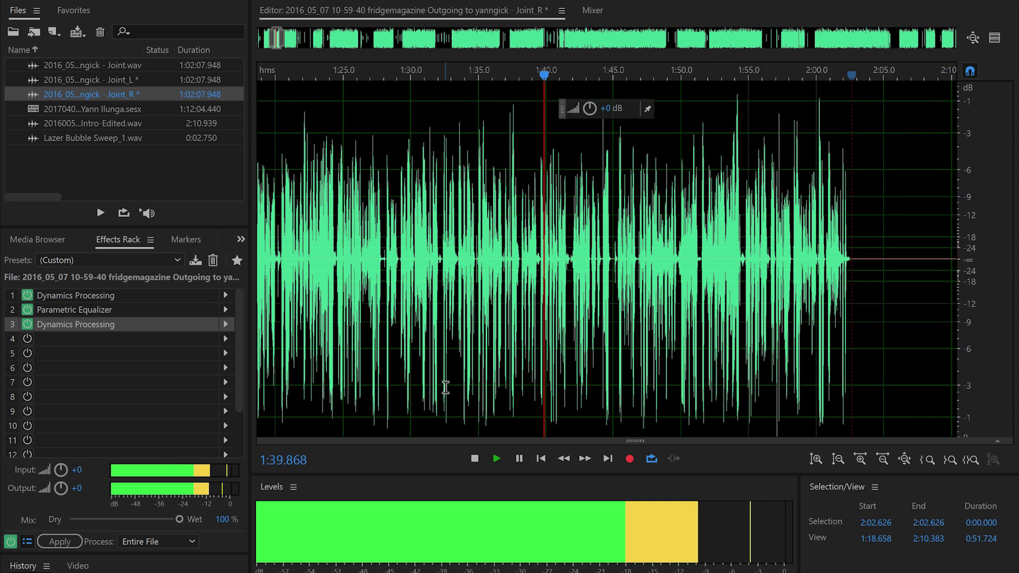
key("space")
Step: Apply the whole effects rack to Joint_R, then select the Joint_L file
left_click(60, 540)
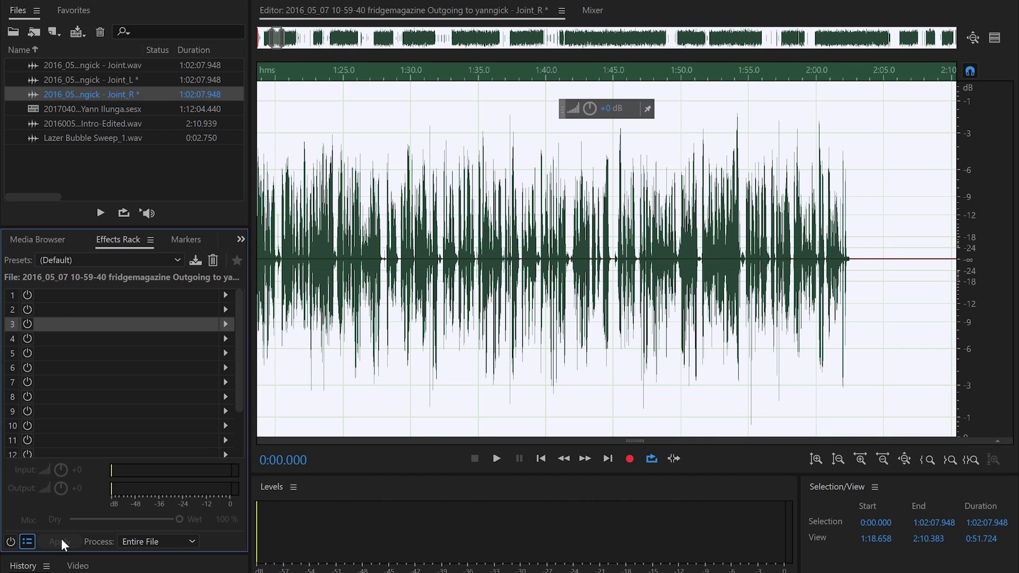
left_click(406, 159)
left_click(417, 233)
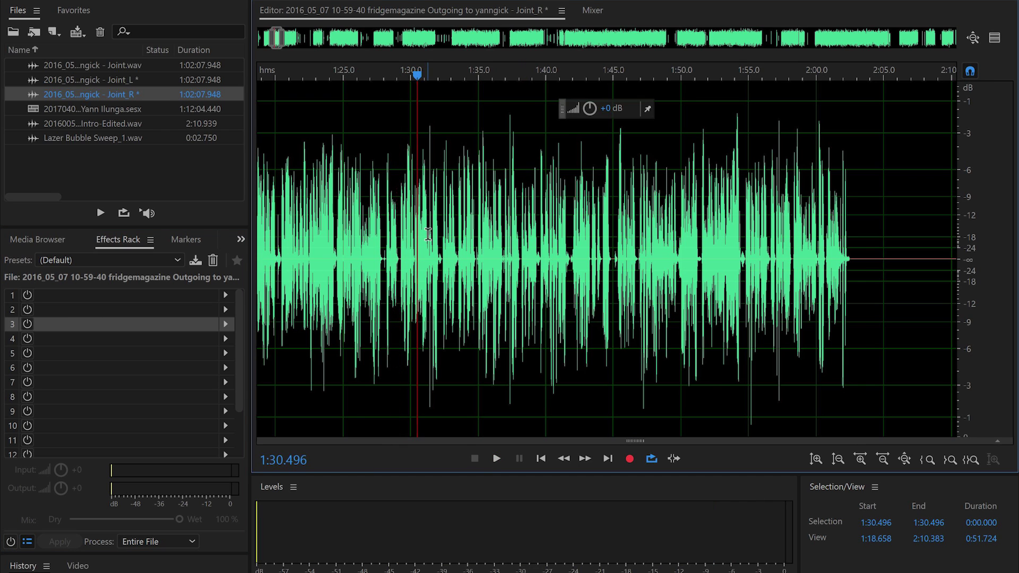
left_click(121, 81)
Step: Open Joint_L in the editor and play it briefly from 0:08.429
double_click(121, 80)
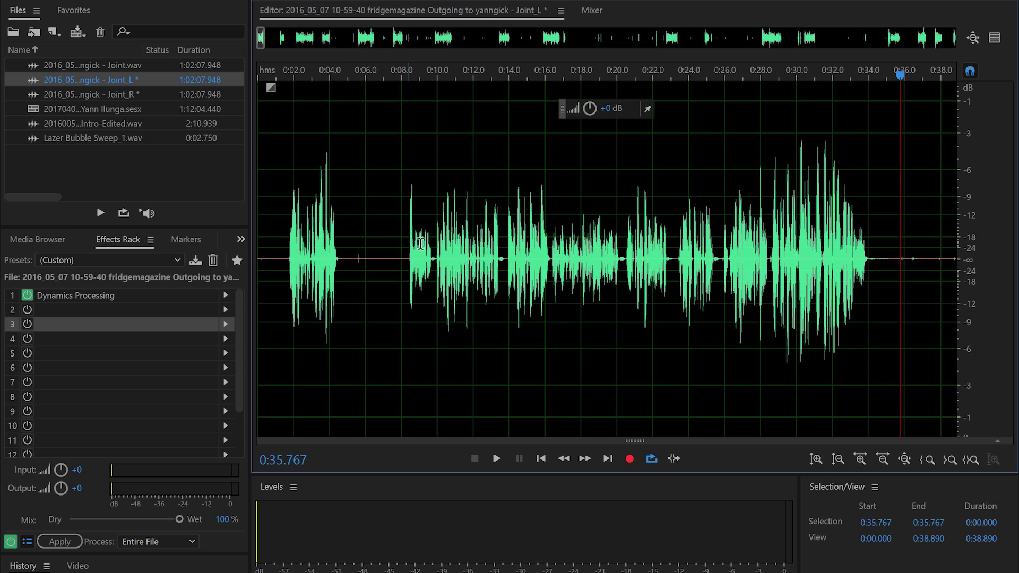
left_click(408, 245)
key("space")
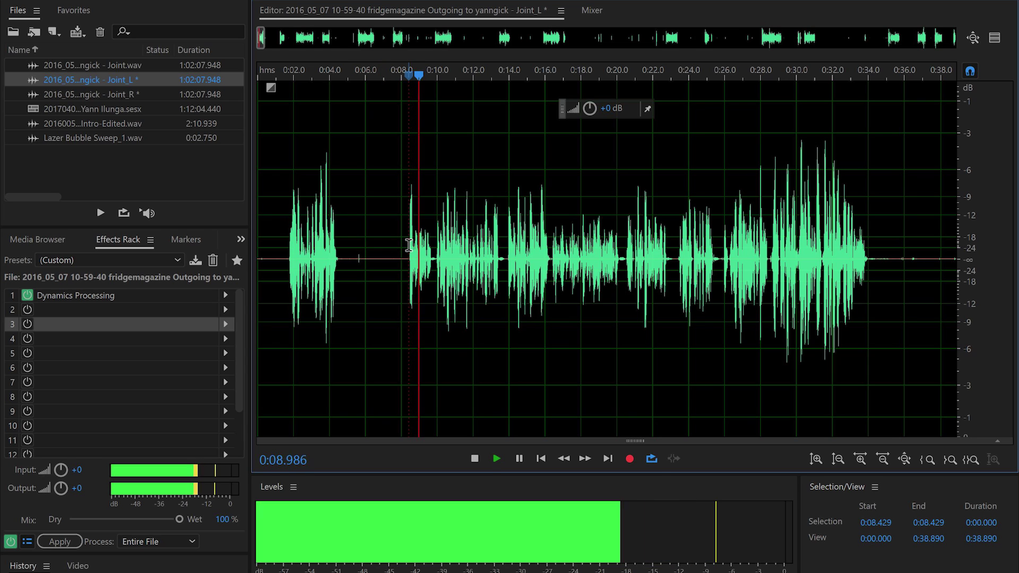
key("space")
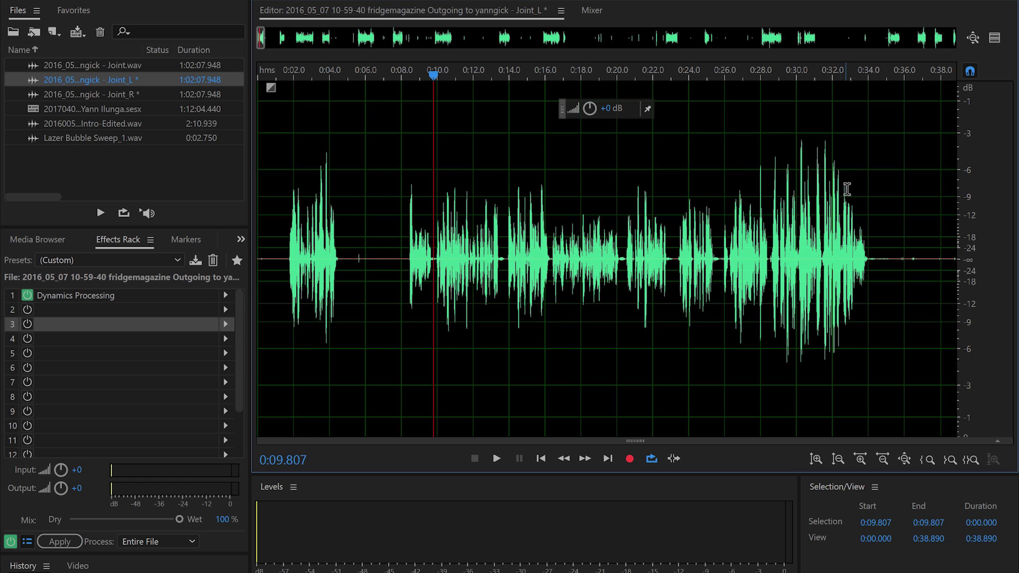
Step: Add a Parametric Equalizer to slot 2 and Dynamics Processing to slot 3
left_click(218, 310)
left_click(425, 409)
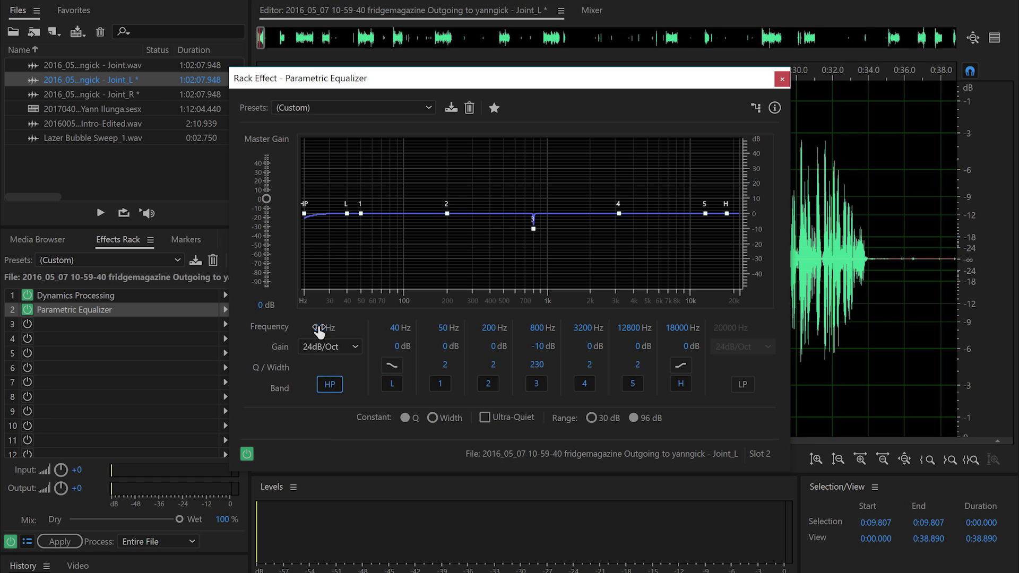
left_click(781, 79)
left_click(225, 324)
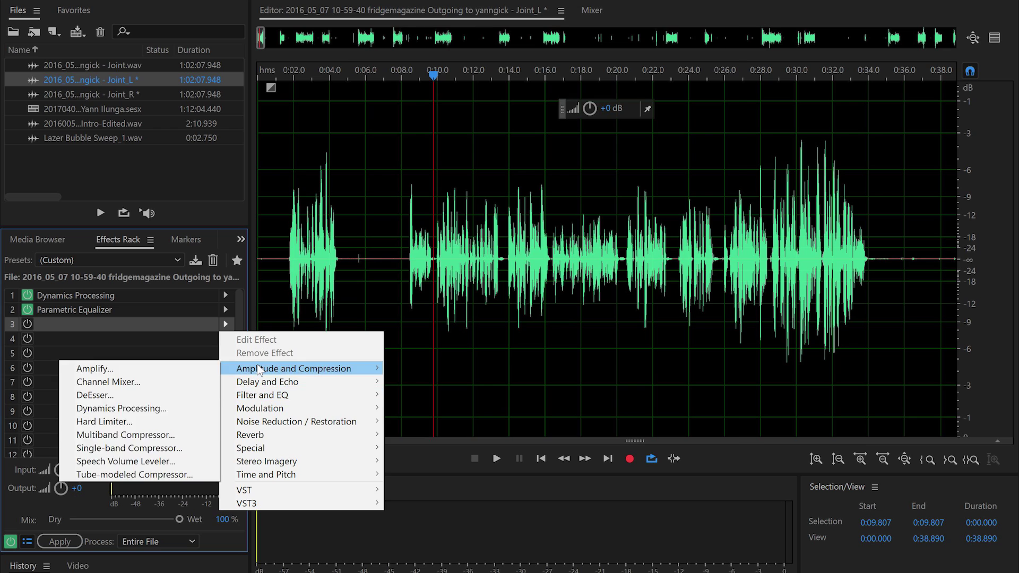
left_click(117, 435)
left_click(729, 35)
left_click(225, 324)
left_click(117, 407)
Step: Set the compressor's curve point to -15 dB and its Output Gain to 4 dB
left_click_drag(634, 98, 638, 119)
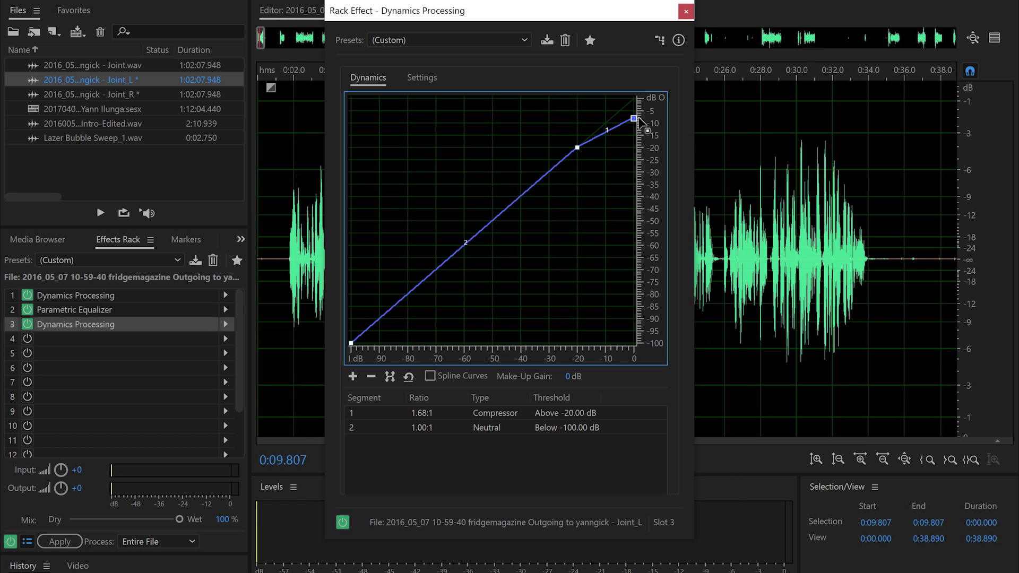
double_click(578, 148)
type("-15")
key("Return")
double_click(592, 148)
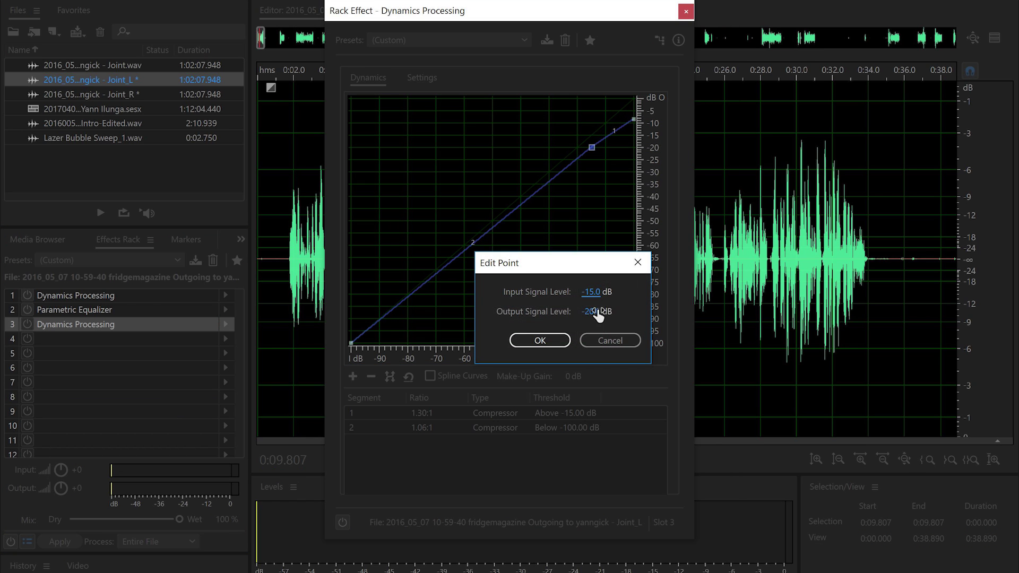
type("-15")
key("Return")
left_click(422, 77)
key("Return")
key("space")
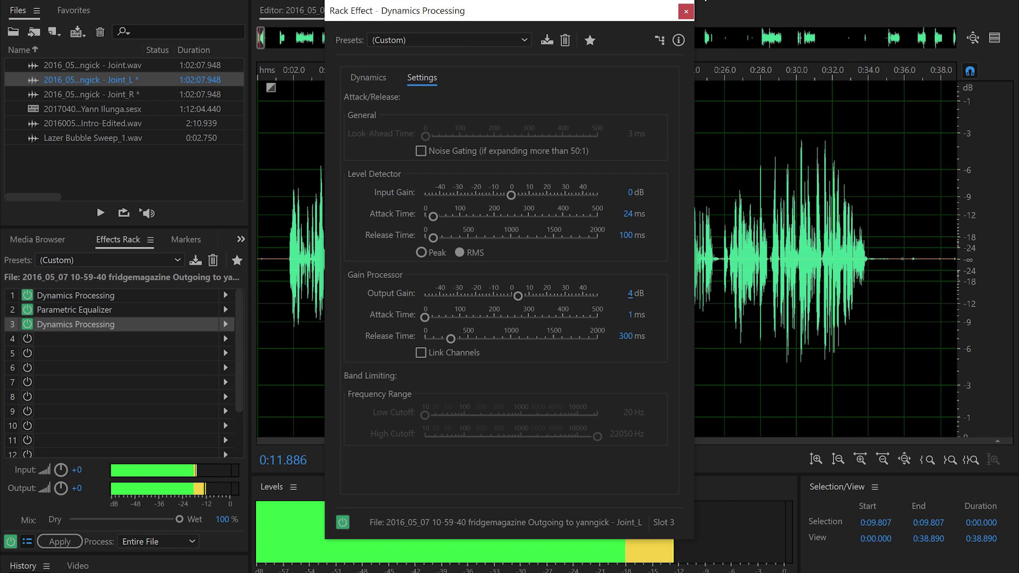
left_click(686, 11)
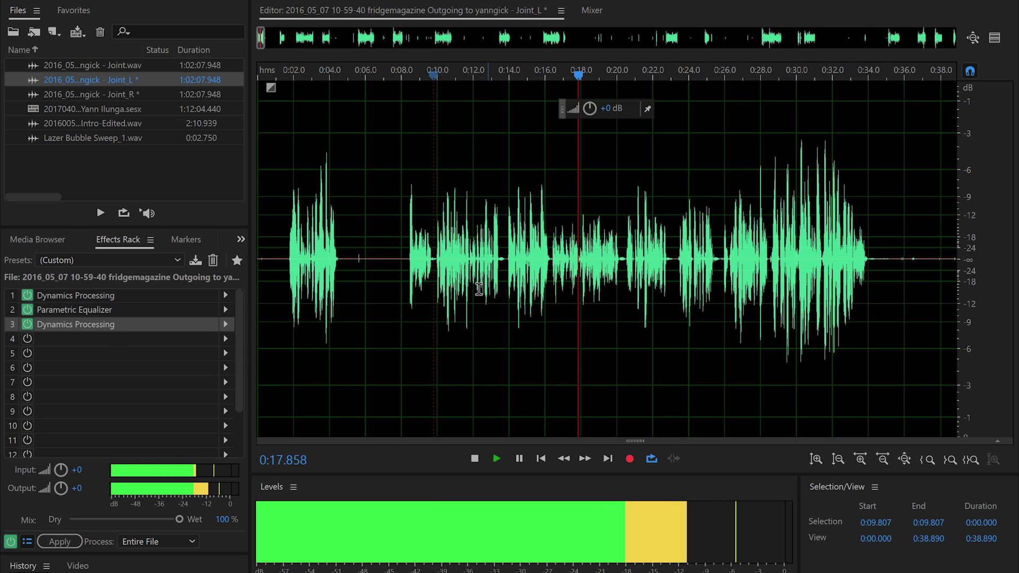
Step: Change the third-slot Dynamics Processing Output Gain to 5 dB and jump to a later section
left_click(139, 322)
double_click(138, 323)
left_click(434, 81)
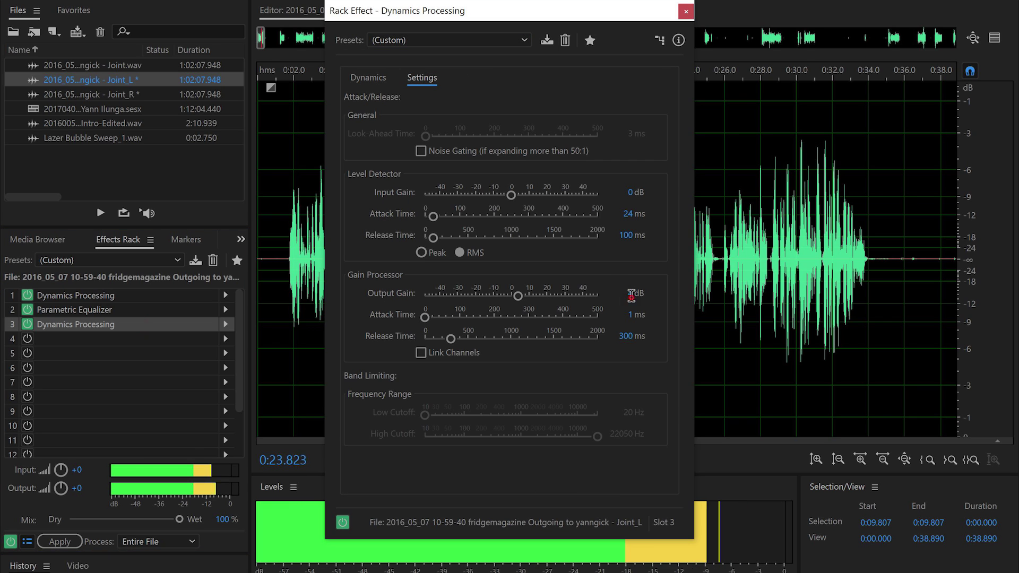
type("5")
key("Return")
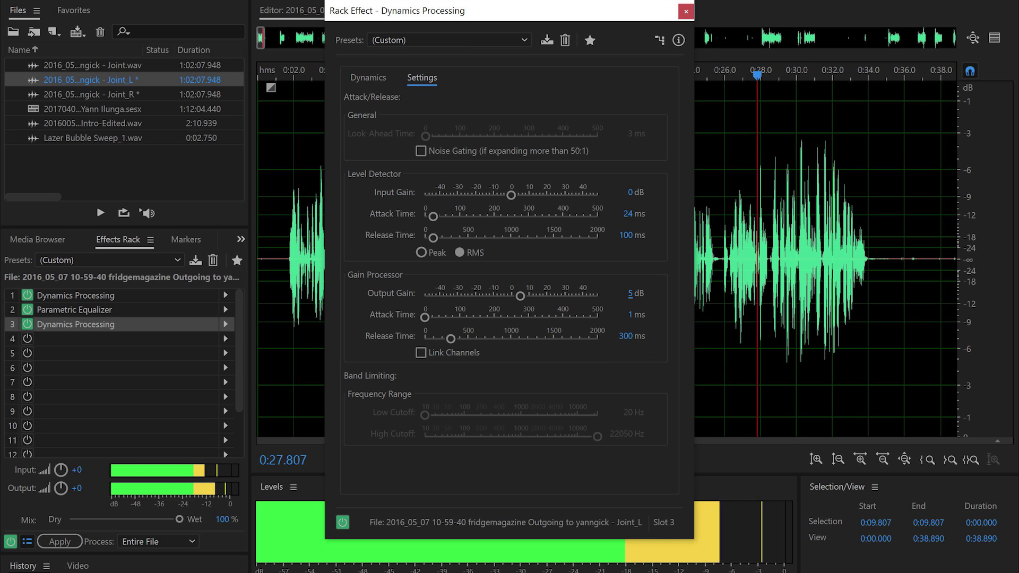
left_click(685, 14)
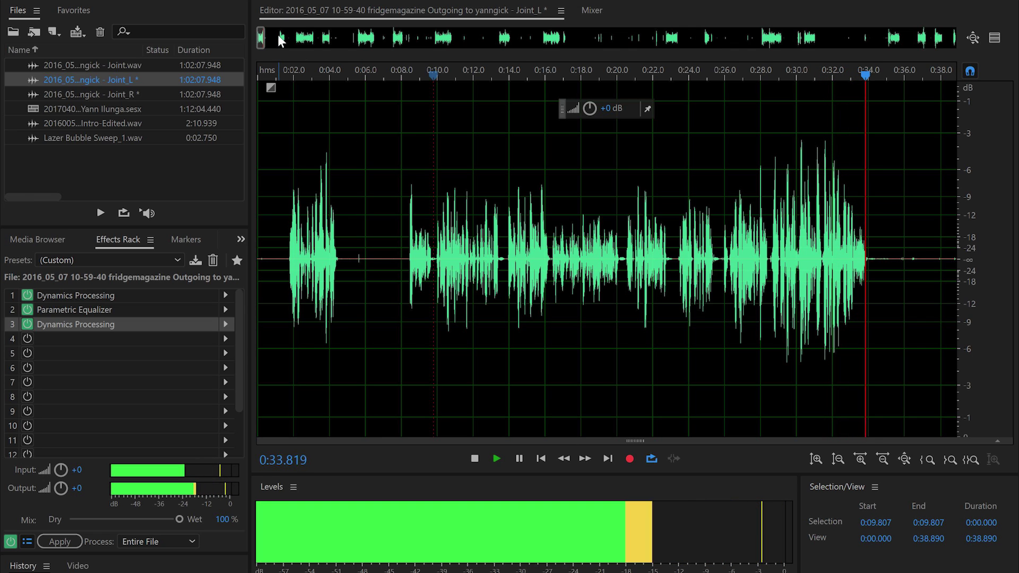
left_click_drag(260, 36, 271, 37)
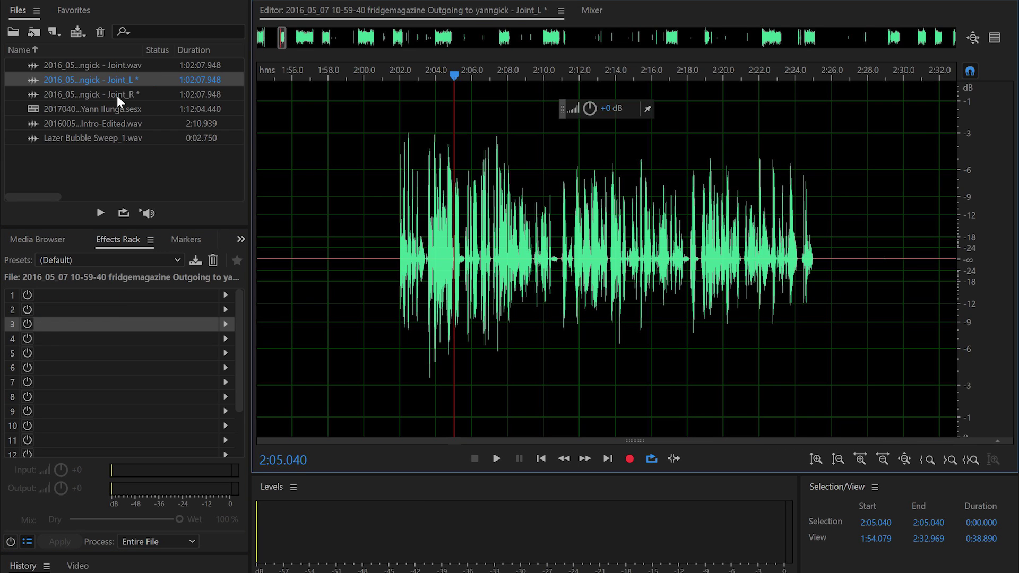
Step: Open the podcast multitrack session and zoom the timeline in around 3:22
double_click(134, 112)
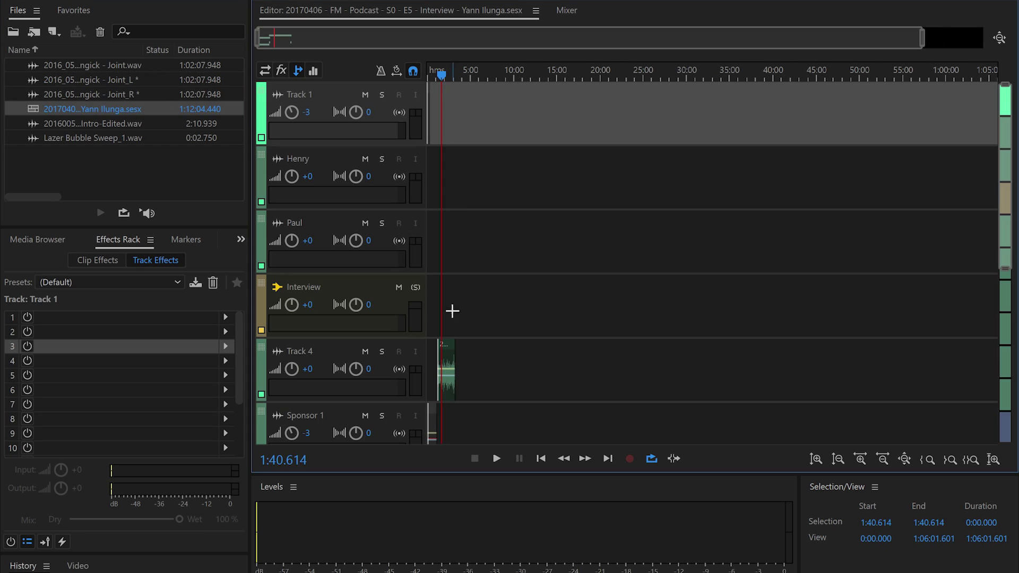
key("space")
scroll(592, 321, "down", 5)
left_click(518, 79)
left_click_drag(518, 85, 519, 85)
left_click(839, 459)
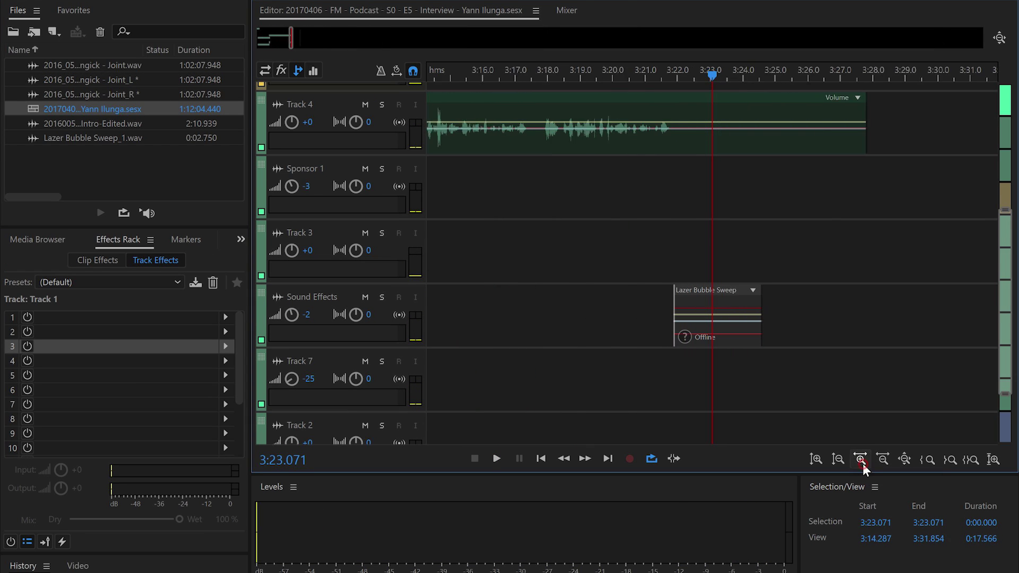
left_click(753, 229)
scroll(786, 226, "up", 5)
Step: Place the Joint_L/Joint_R channels and Lazer Bubble Sweep_1 on their tracks around 3:22
left_click_drag(106, 79, 680, 245)
key("space")
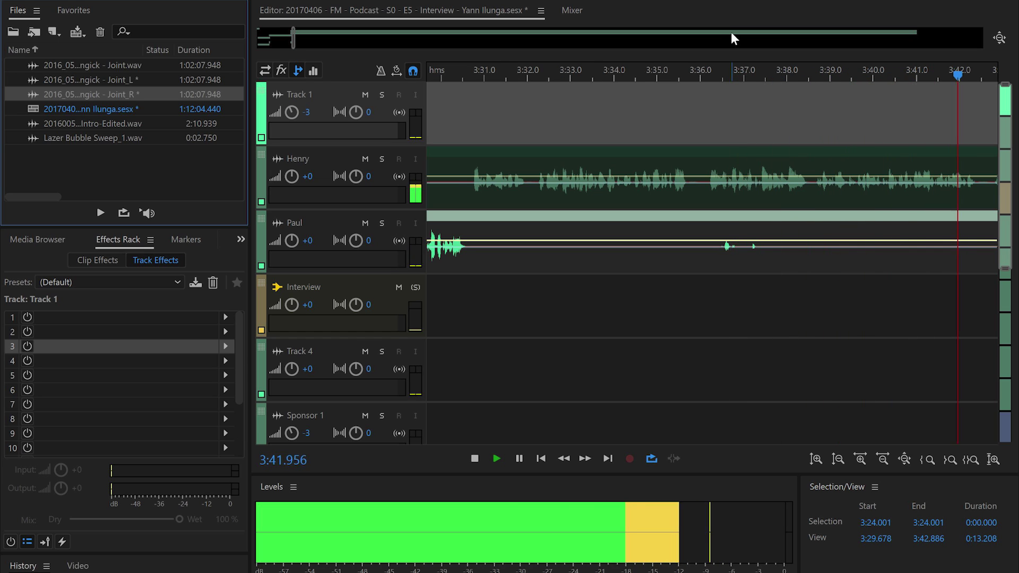
key("space")
scroll(559, 355, "down", 5)
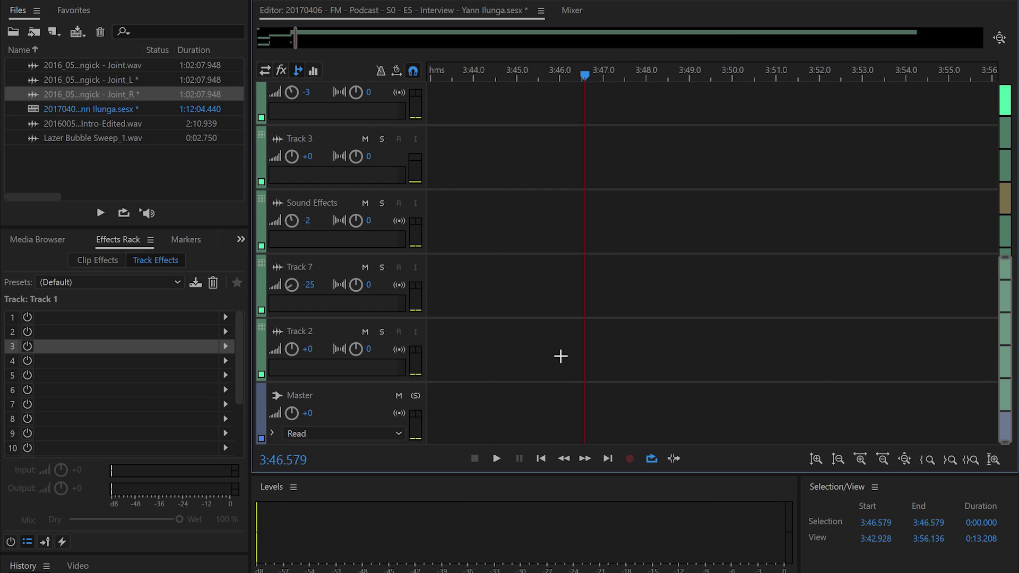
left_click_drag(93, 138, 608, 235)
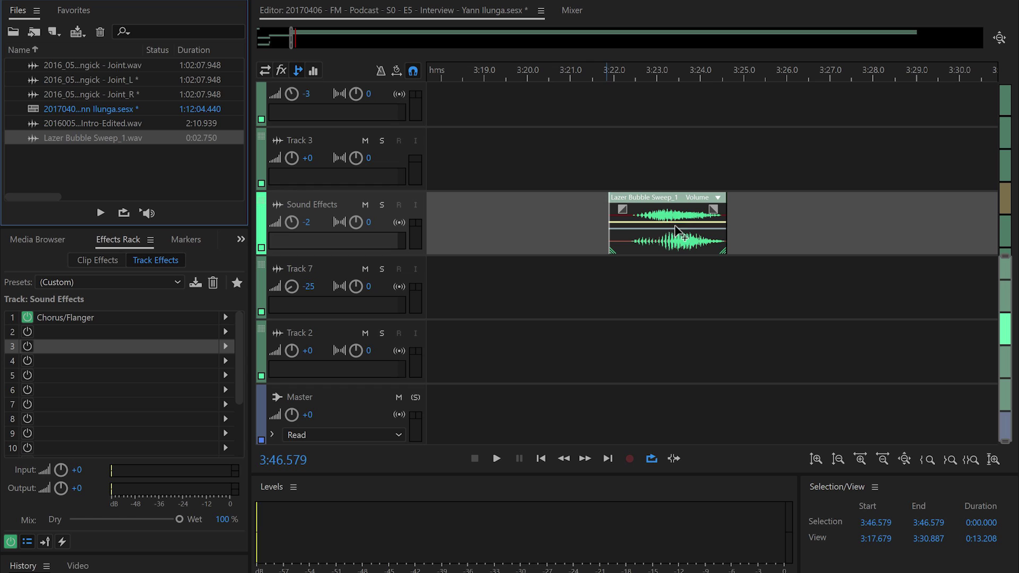
Step: Play back from about 3:20.5 to check the placement, then return to 0:48.964
left_click(608, 81)
key("space")
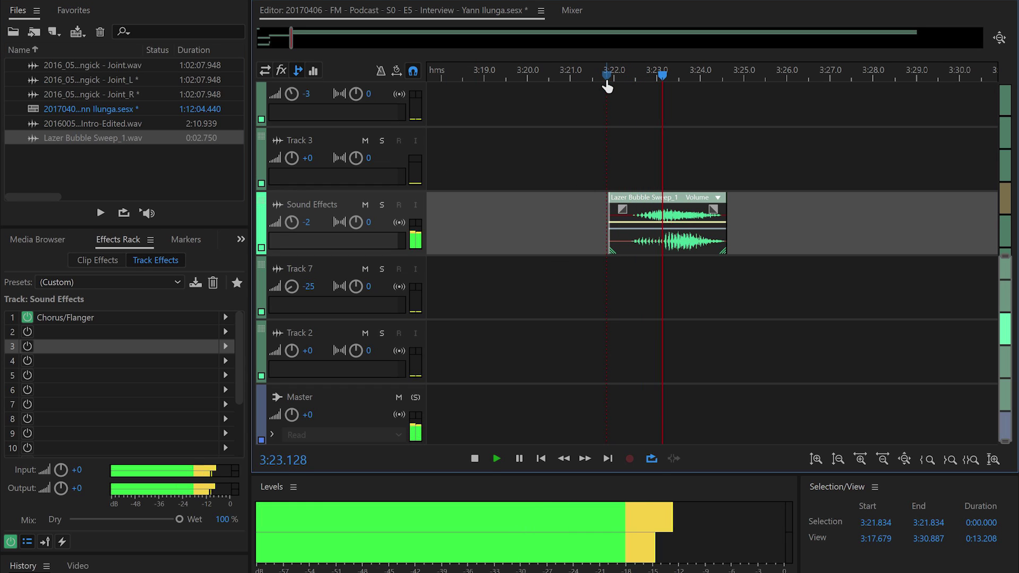
key("space")
left_click(549, 75)
key("space")
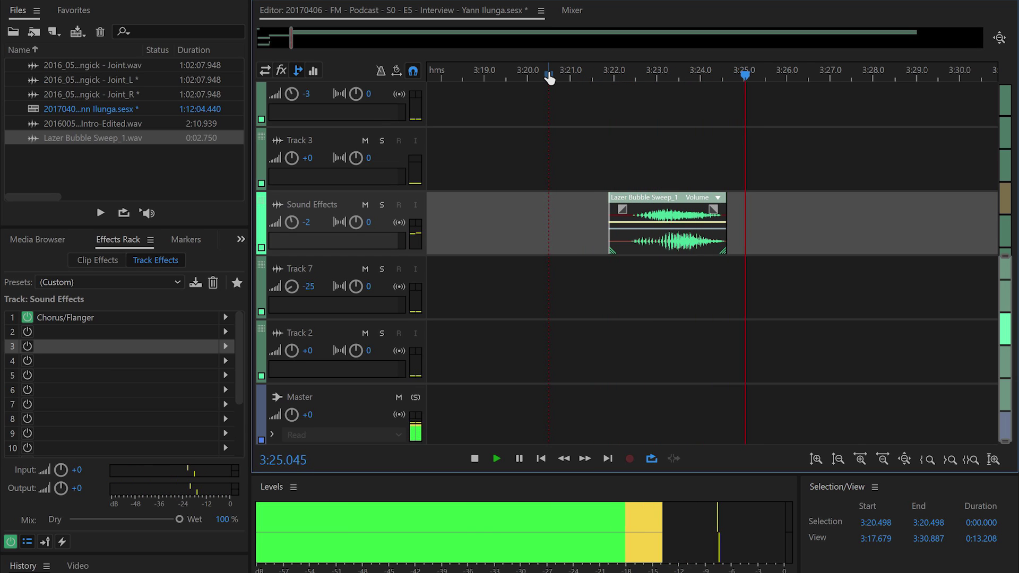
key("space")
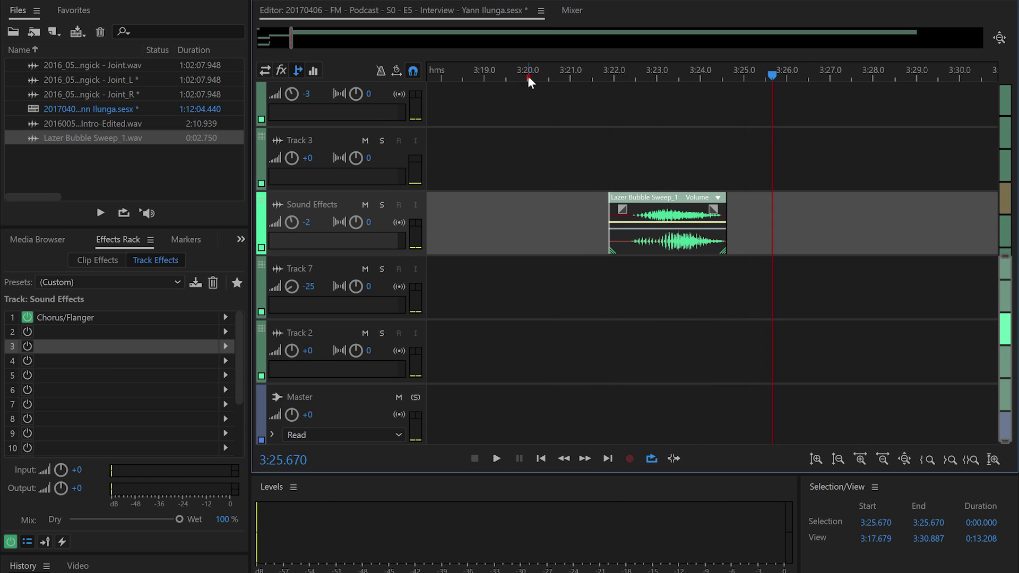
key("alt+Left")
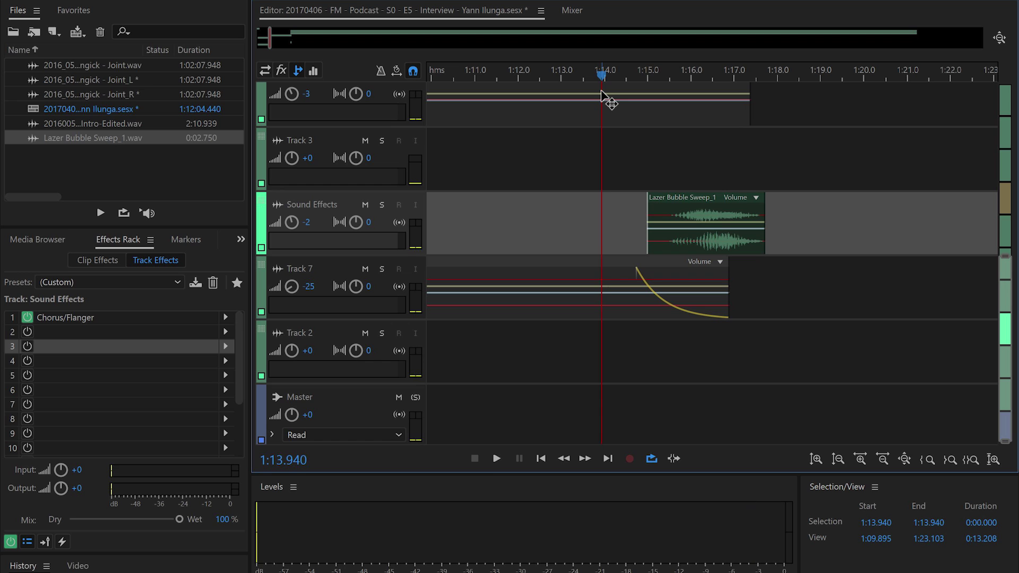
key("alt+Right")
key("ctrl+Left")
Step: Export the entire session as a stereo 44100 Hz 32-bit WAV mixdown, saving changes
scroll(520, 244, "up", 3)
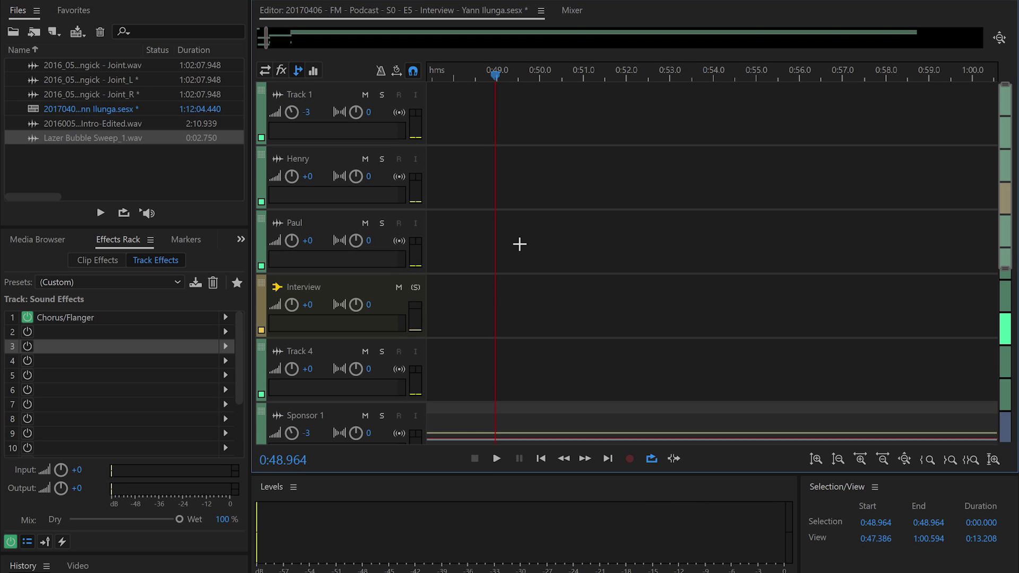
scroll(833, 68, "down", 10)
scroll(578, 320, "down", 4)
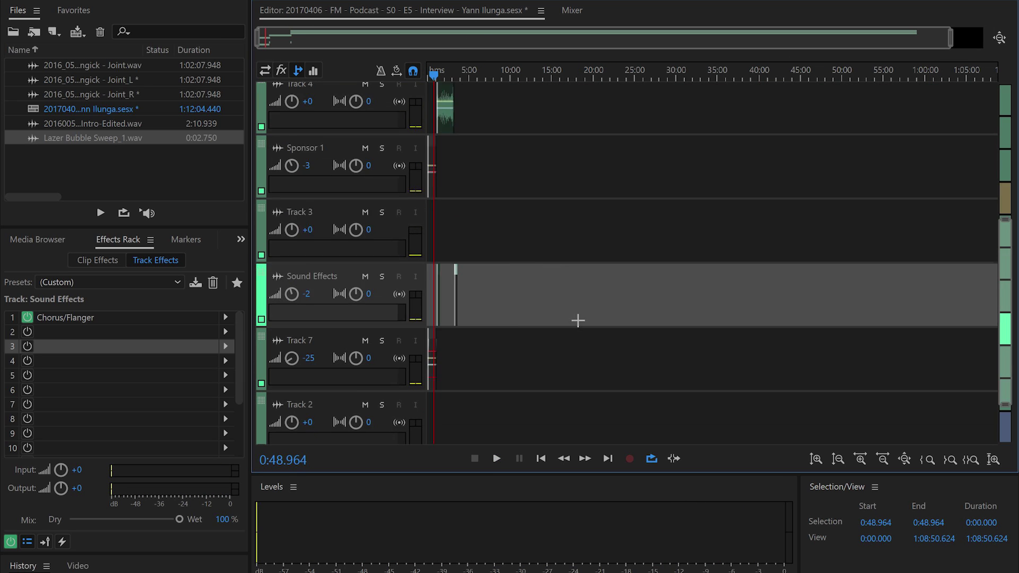
scroll(578, 320, "up", 4)
key("Home")
key("ctrl+w")
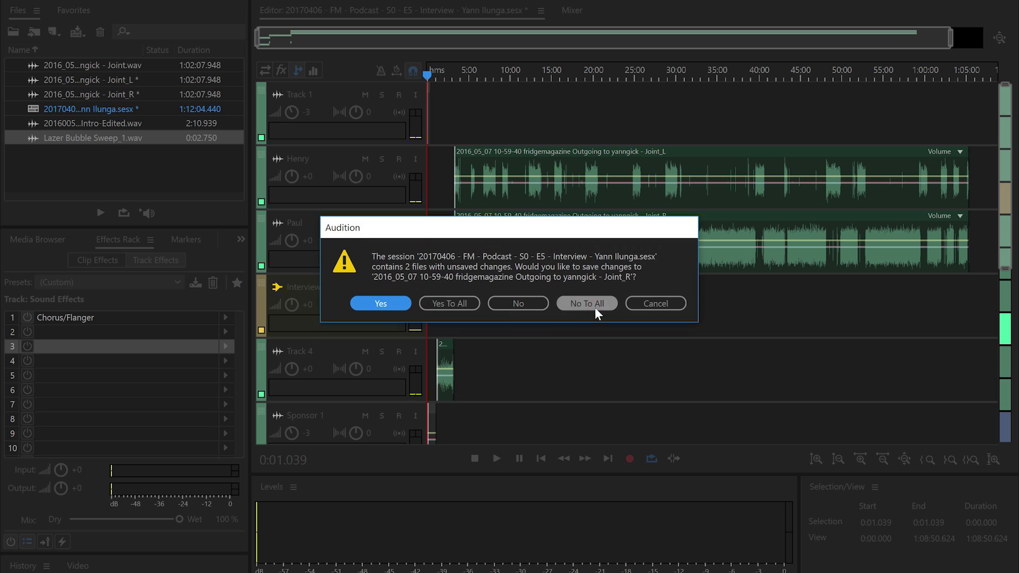
left_click(460, 303)
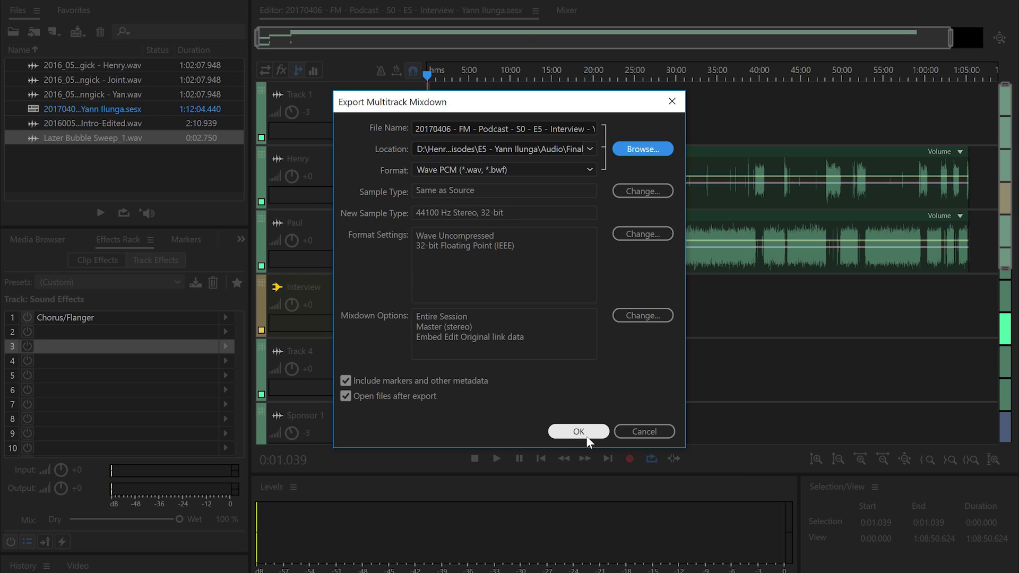
left_click(579, 431)
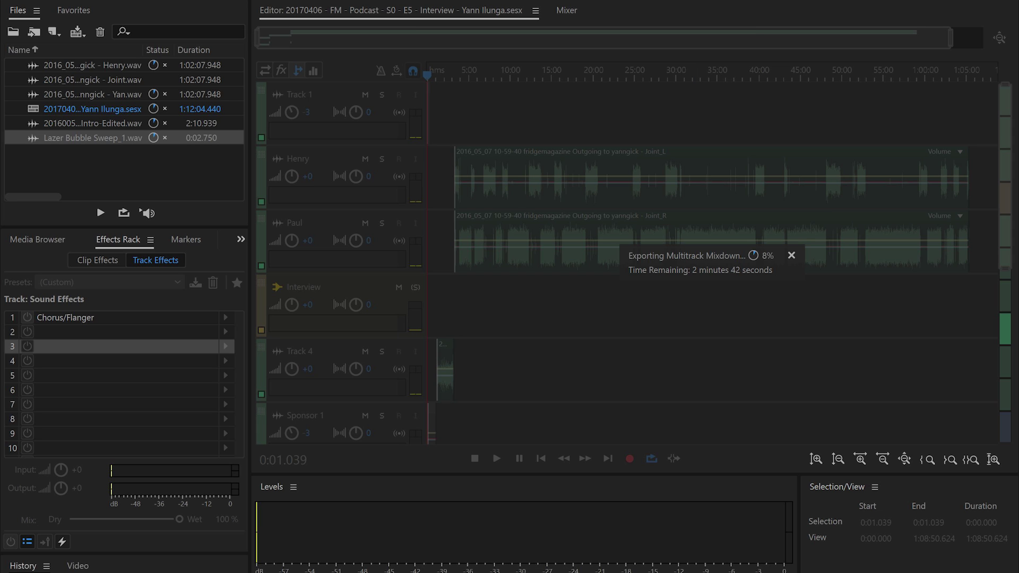
key("alt+Tab")
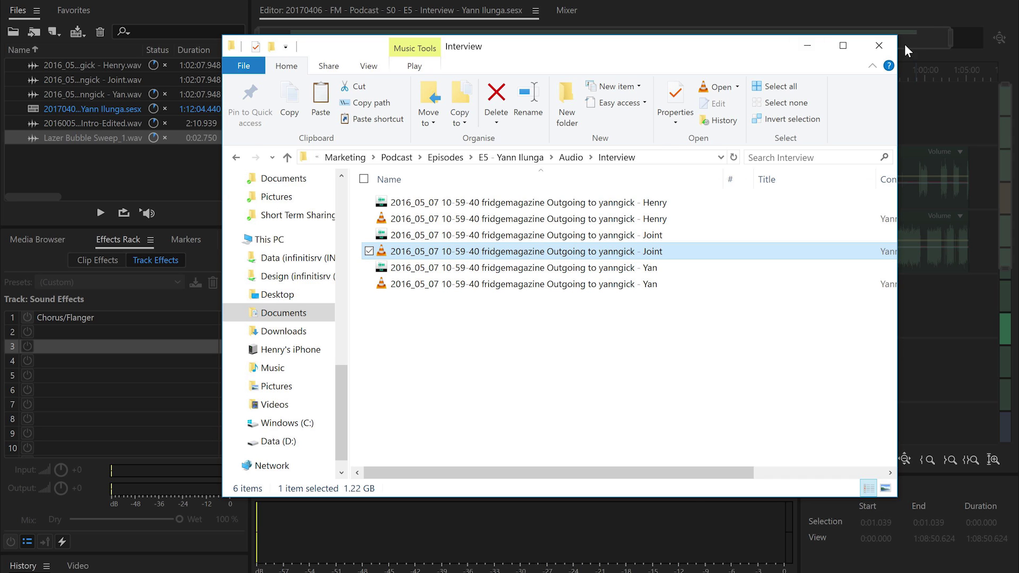
left_click(879, 46)
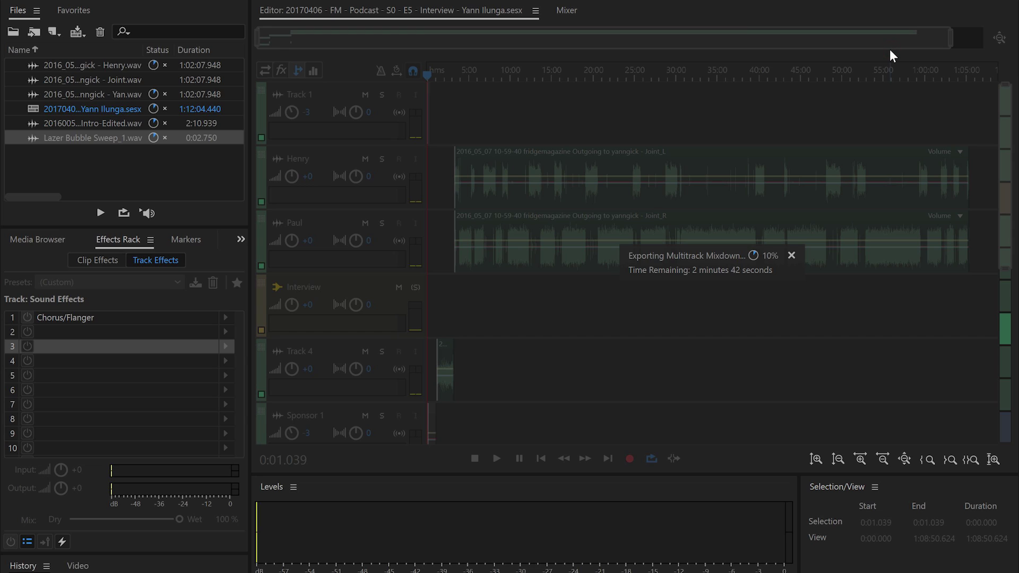